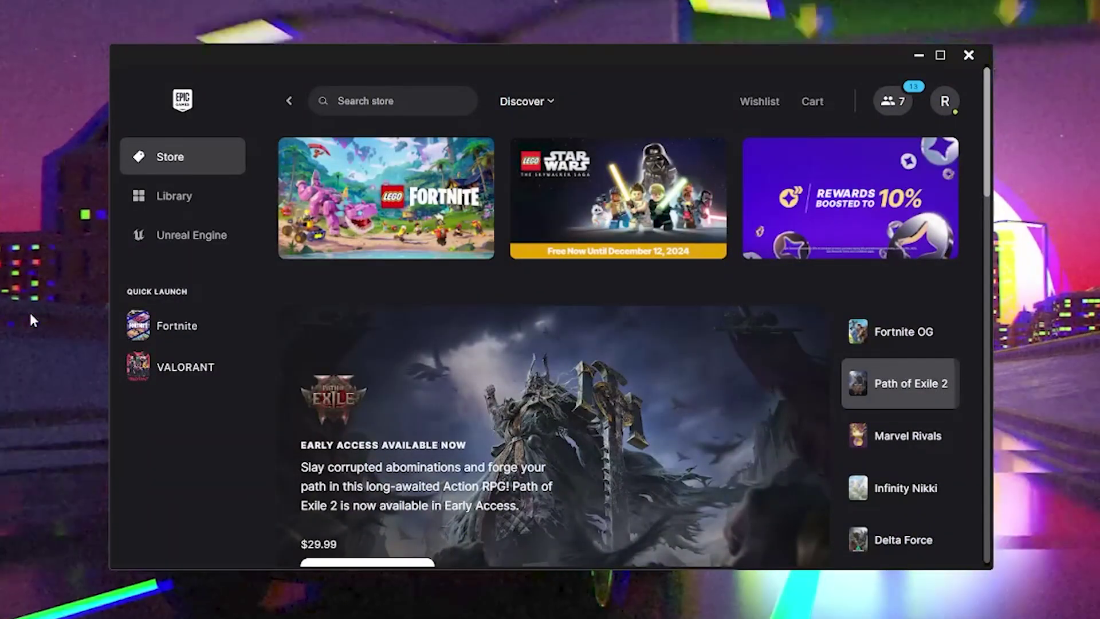
Apply Fortnite's installation options with DirectX 12 Shaders and Pre-download Streamed Assets enabled, and Save the World and High Resolution Textures disabled.
click(175, 201)
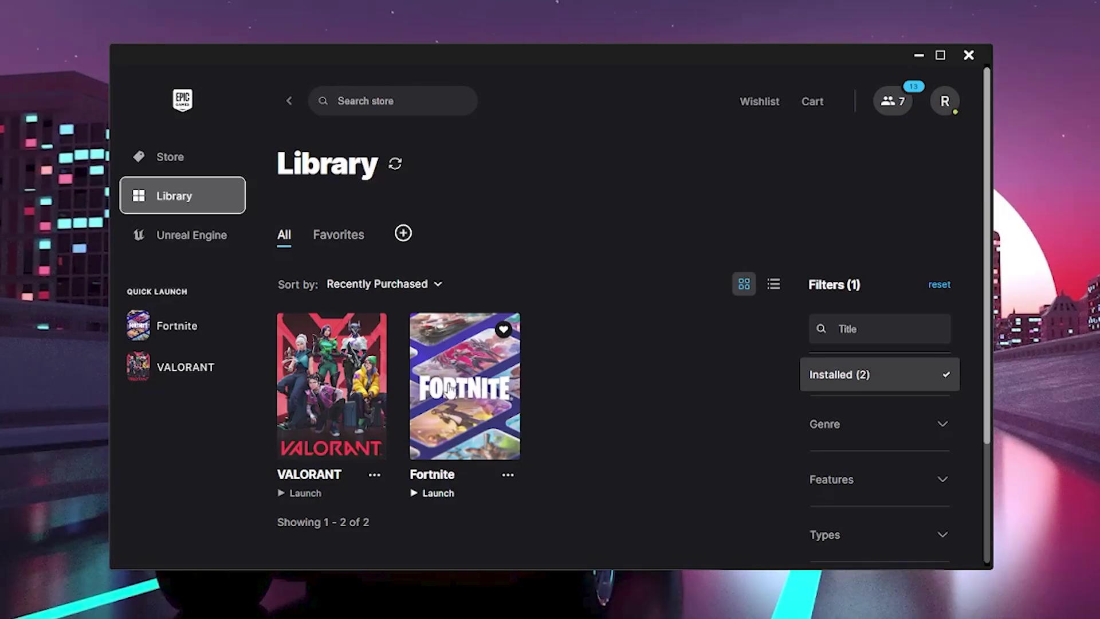
click(508, 475)
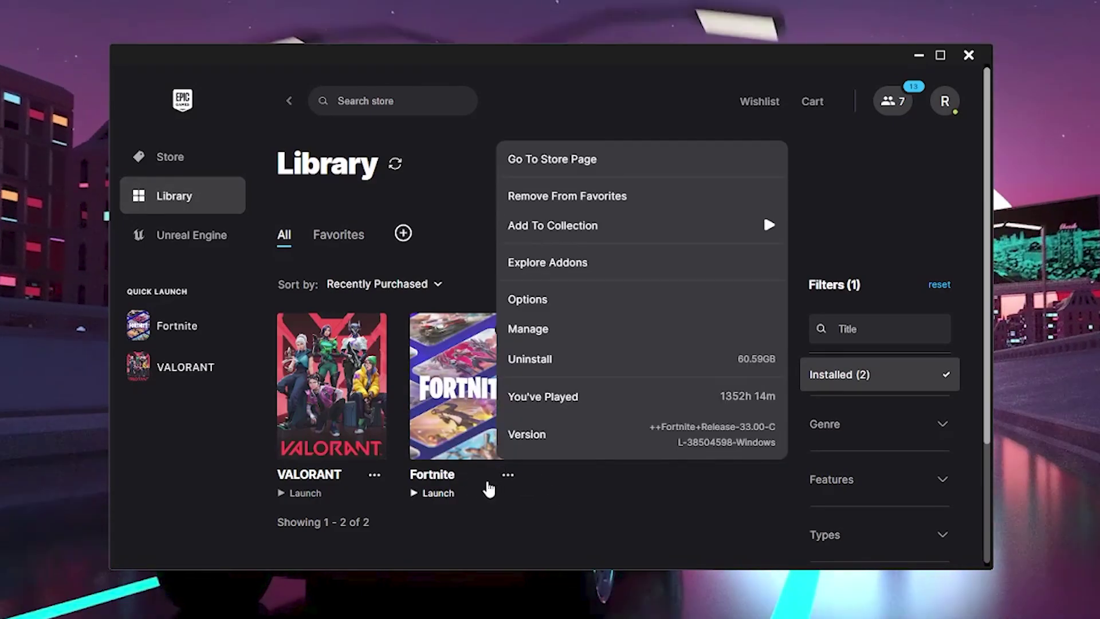
click(526, 303)
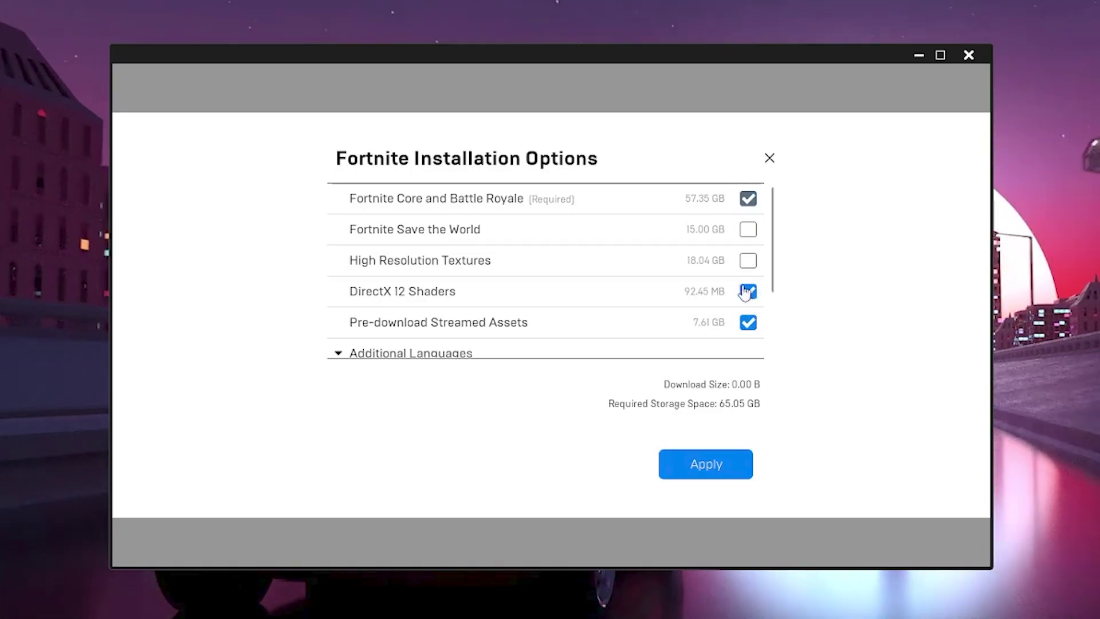
click(734, 465)
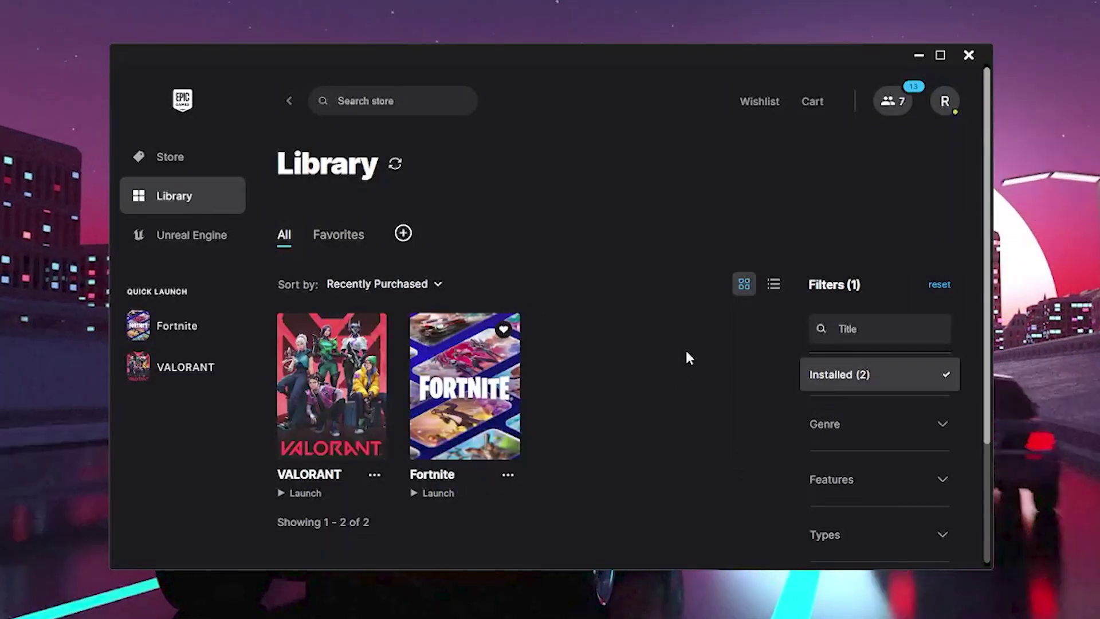
Review Fortnite's auto-update option and additional command line arguments in the launcher settings, and close the launcher.
click(945, 101)
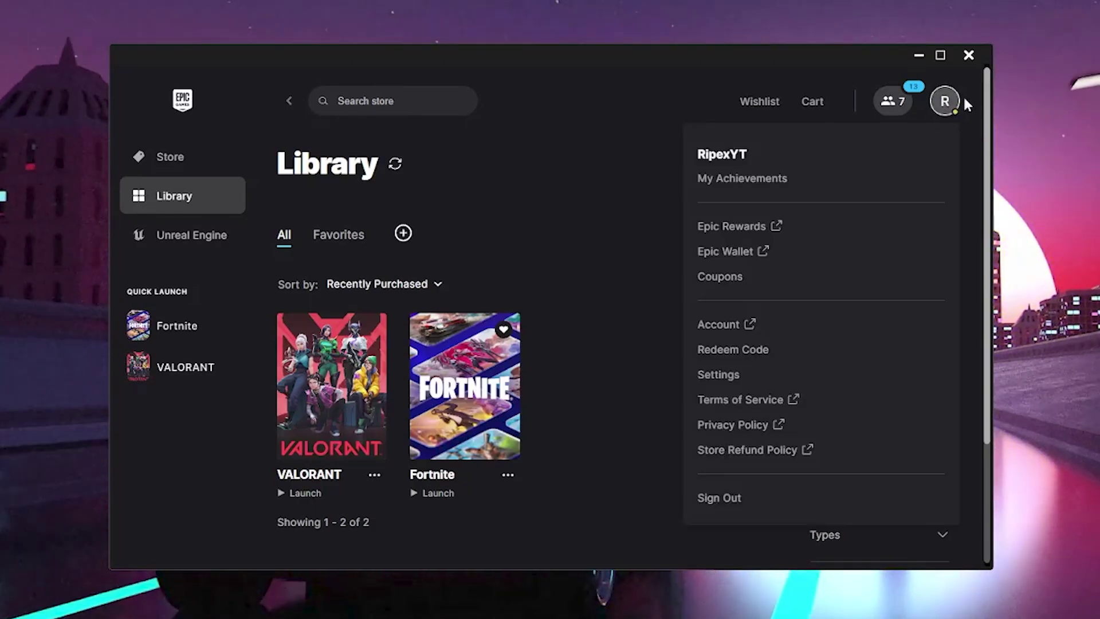
click(790, 375)
scroll(391, 321, down, 5)
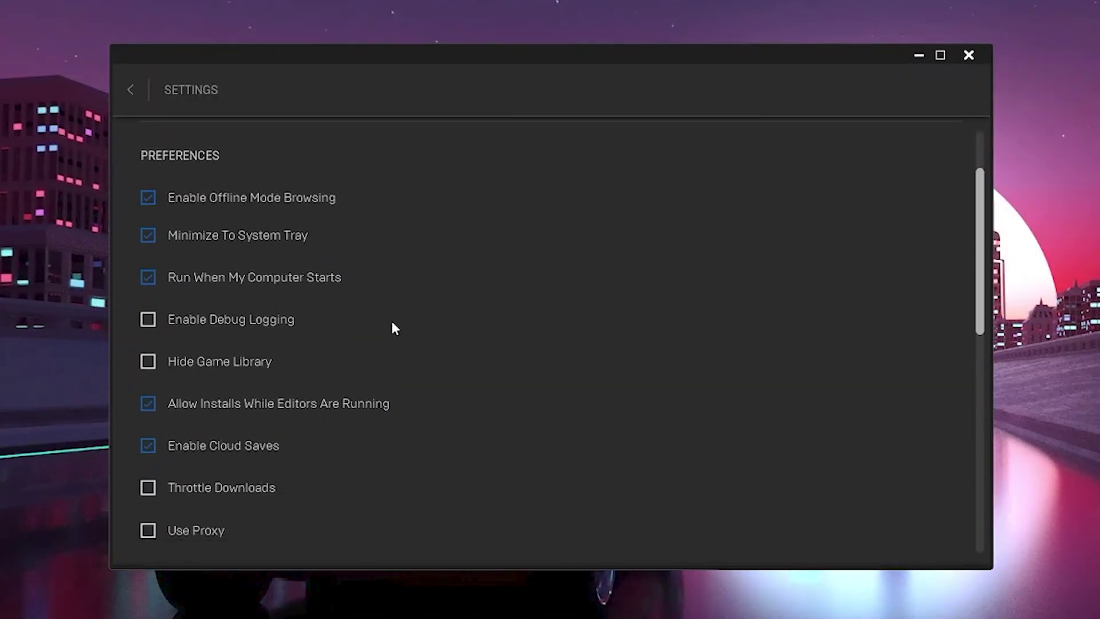
scroll(388, 327, down, 10)
click(188, 396)
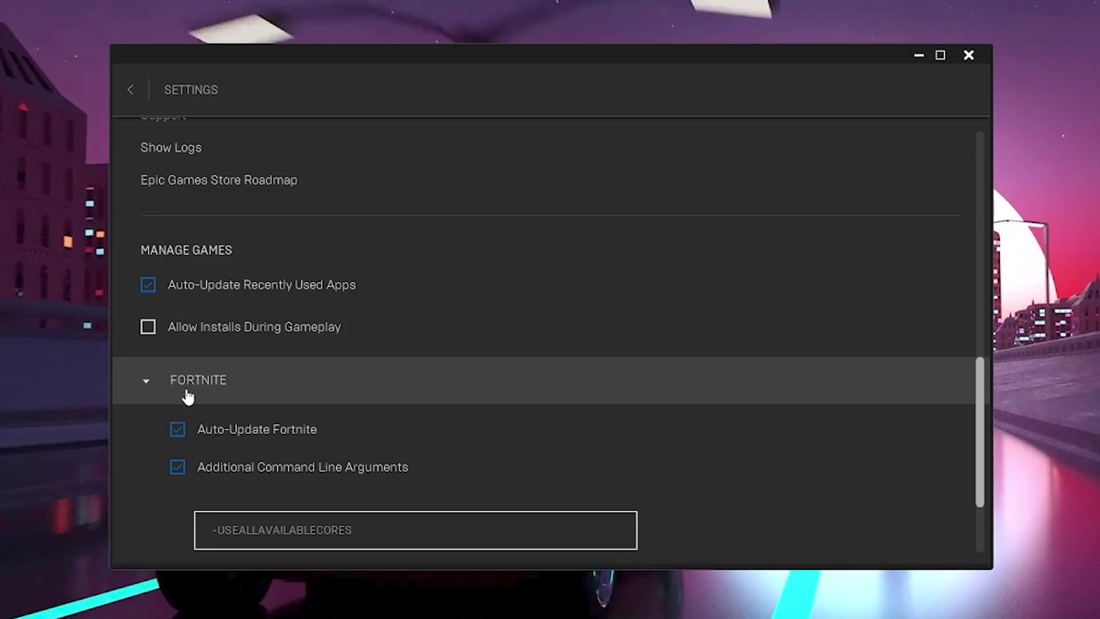
scroll(276, 501, down, 1)
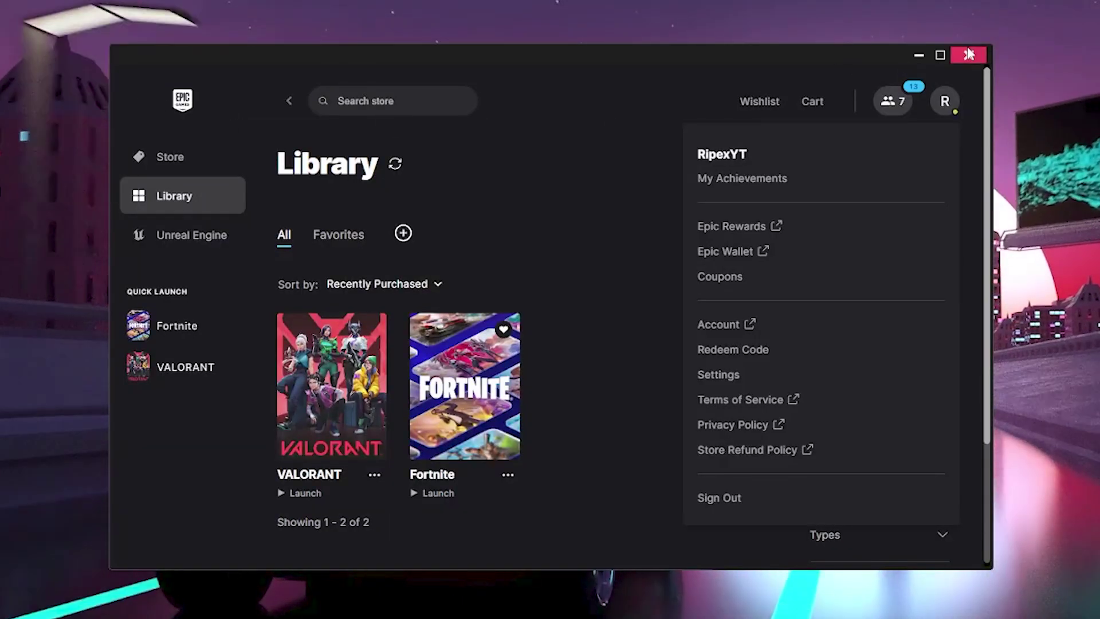
click(973, 56)
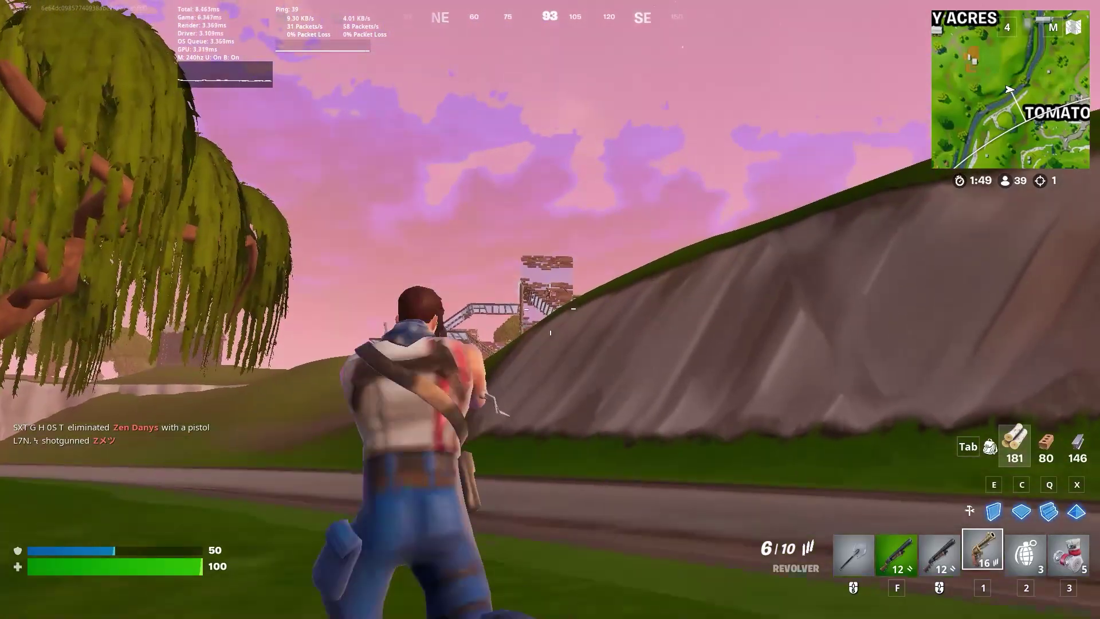
right_click(550, 310)
key(shift+w)
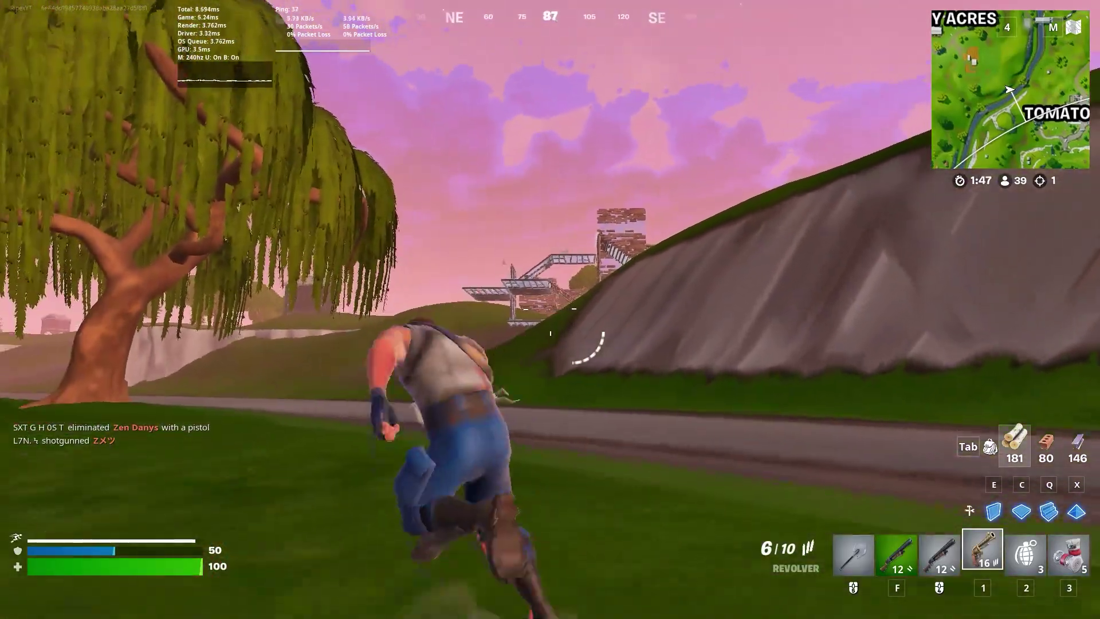
key(w)
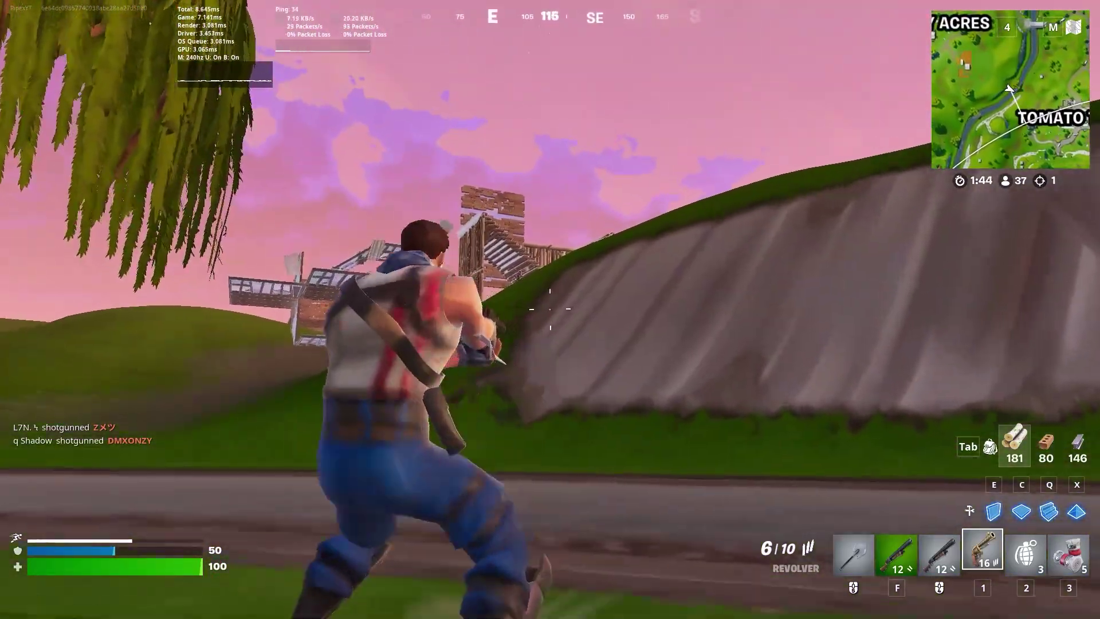
right_click(550, 309)
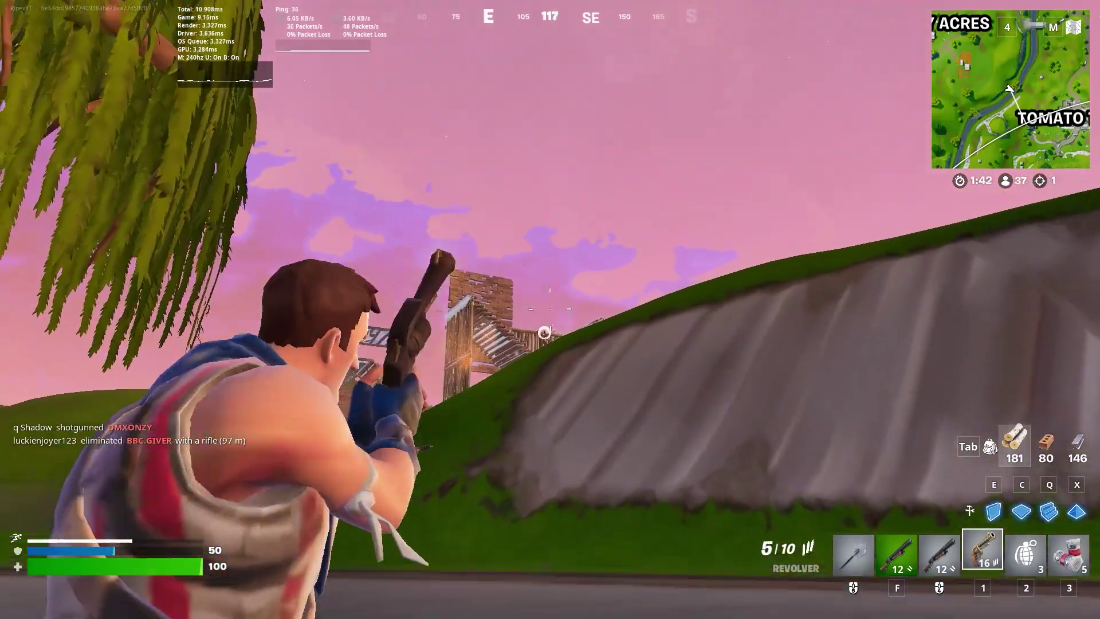
click(550, 309)
key(w)
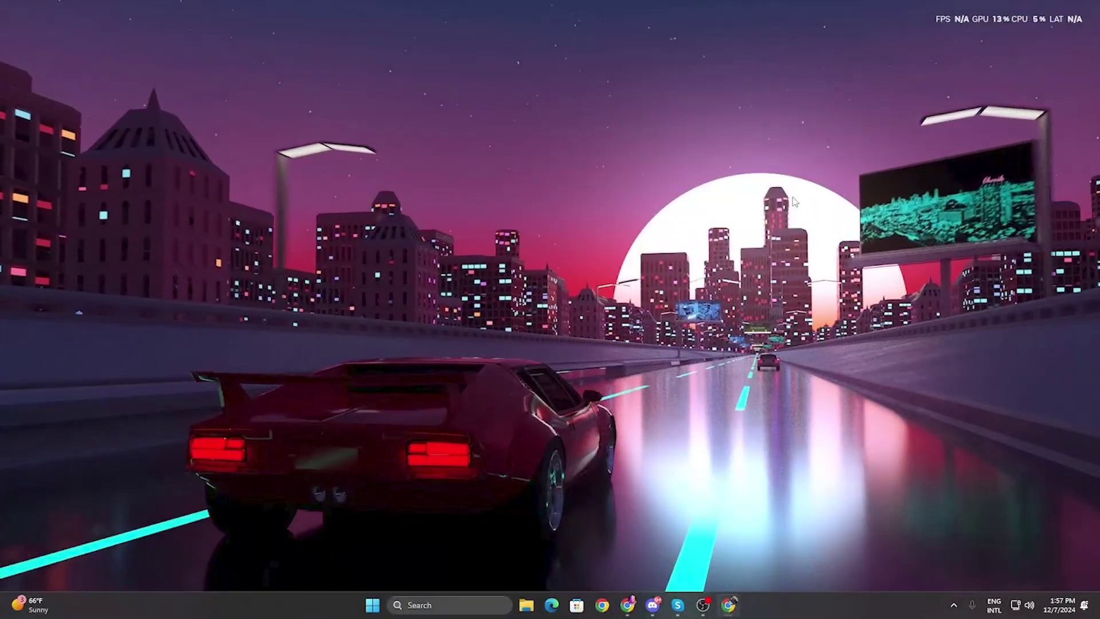
Open the Windows temporary files folder by running %temp%.
key(super+r)
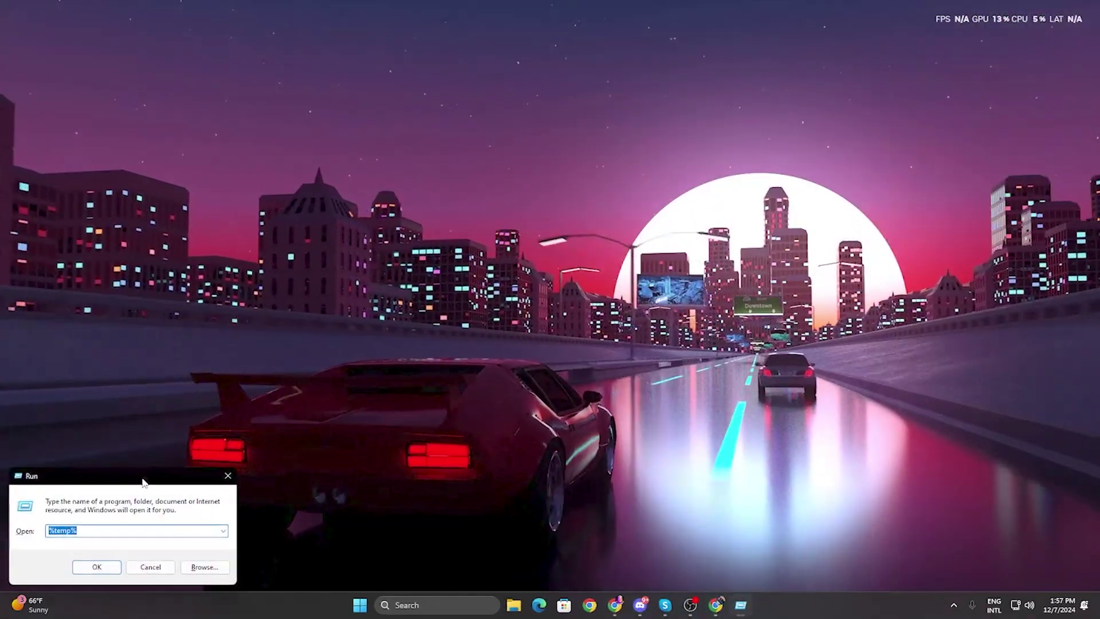
drag(135, 480, 558, 252)
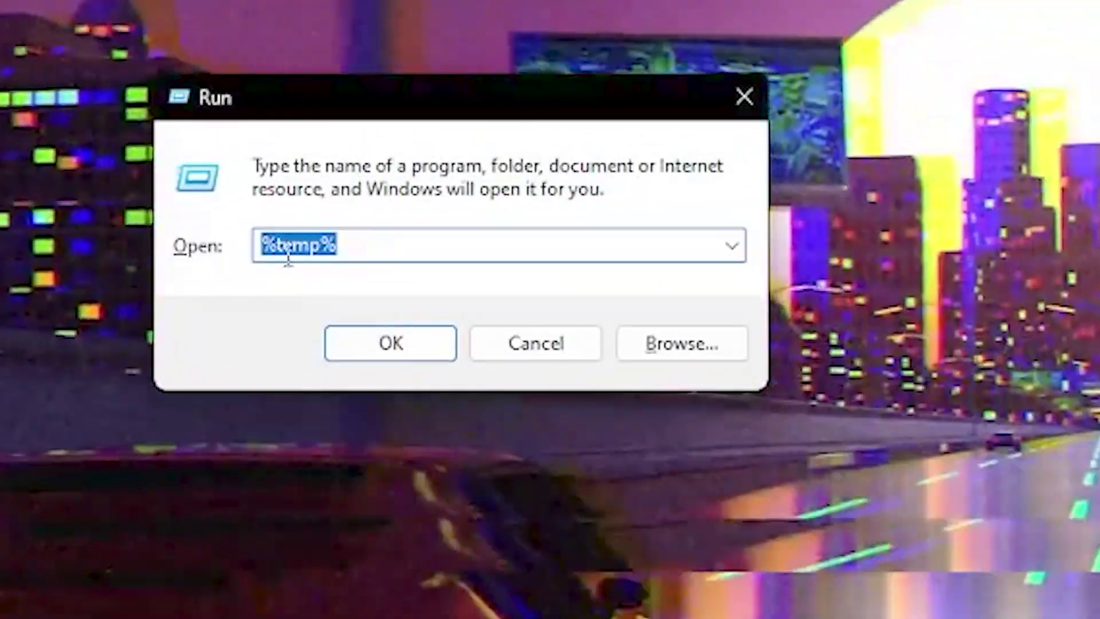
click(391, 342)
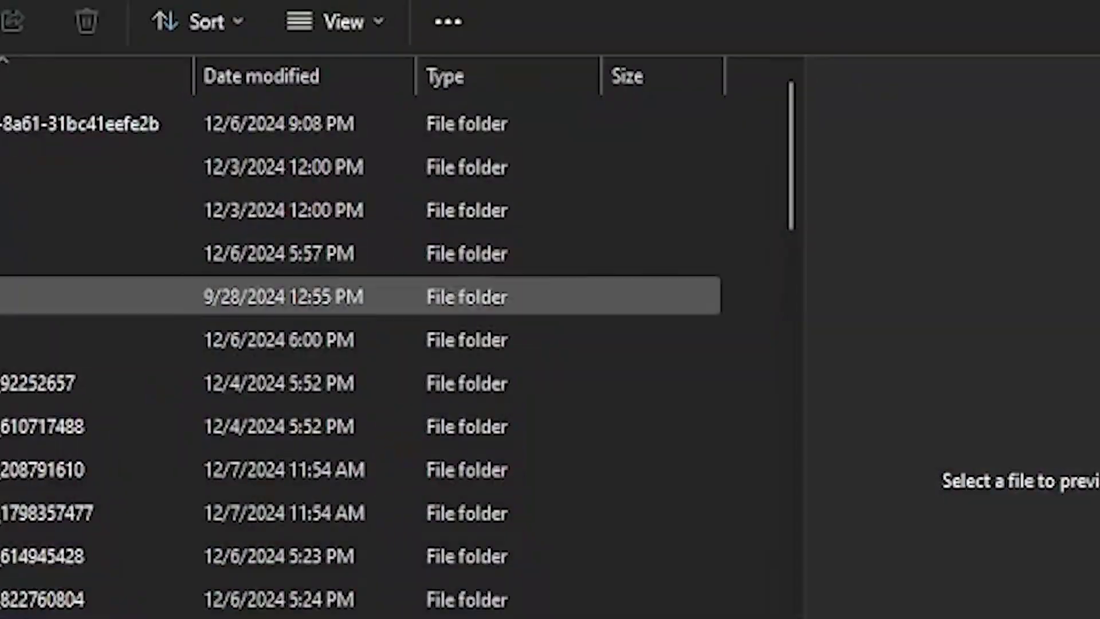
Delete all items in the Temp folder with administrator permission, cancel at the file in use, and close the folder.
key(ctrl+a)
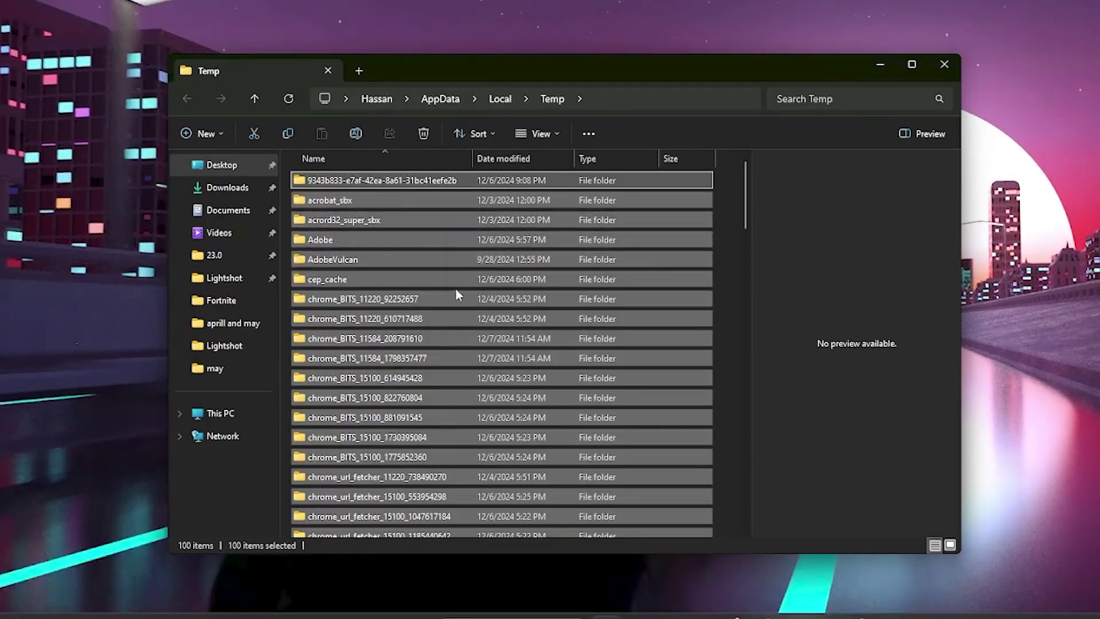
scroll(516, 292, down, 15)
right_click(429, 285)
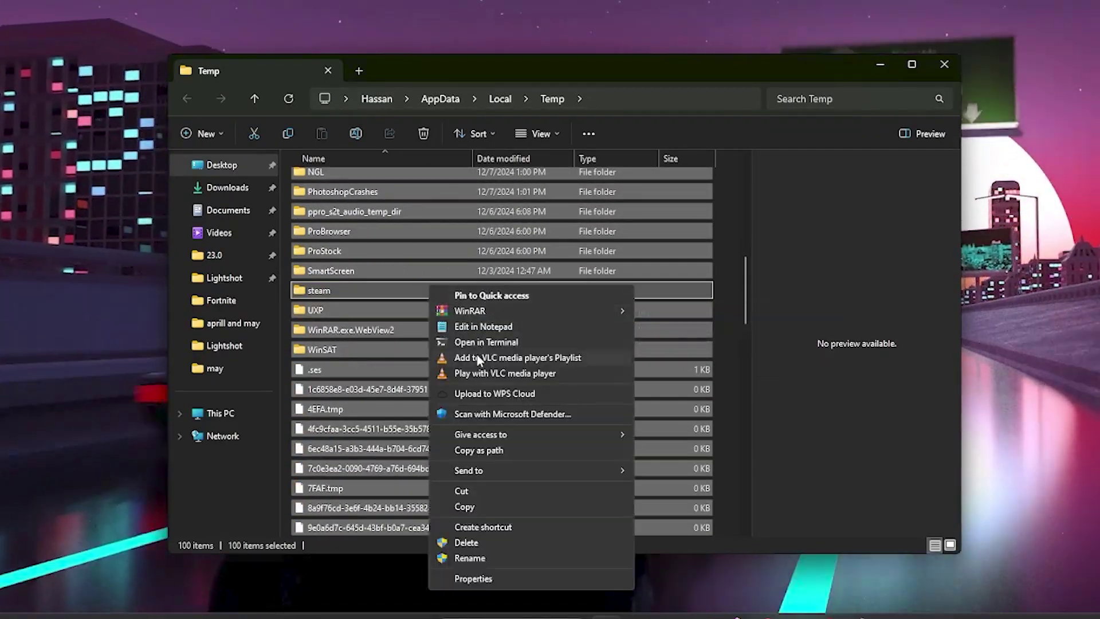
click(476, 545)
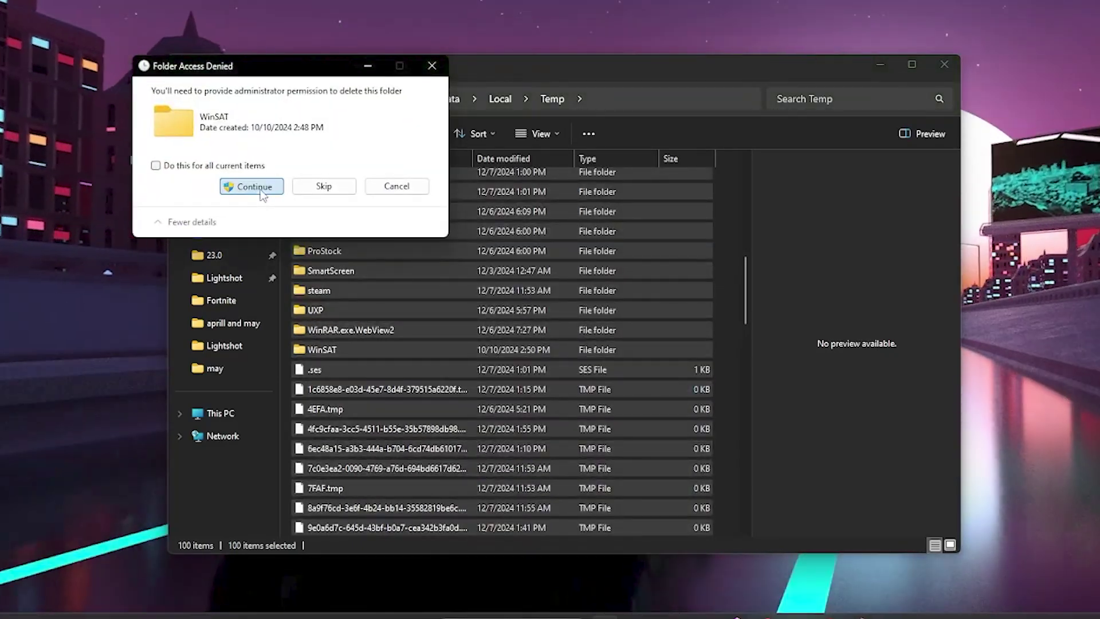
click(255, 187)
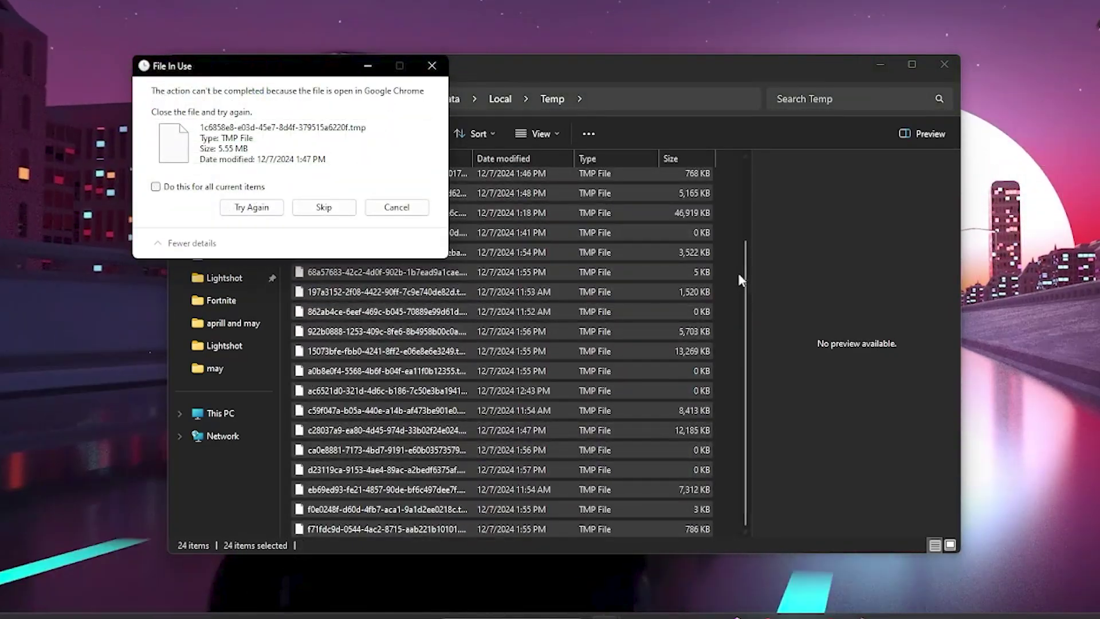
drag(249, 74, 490, 215)
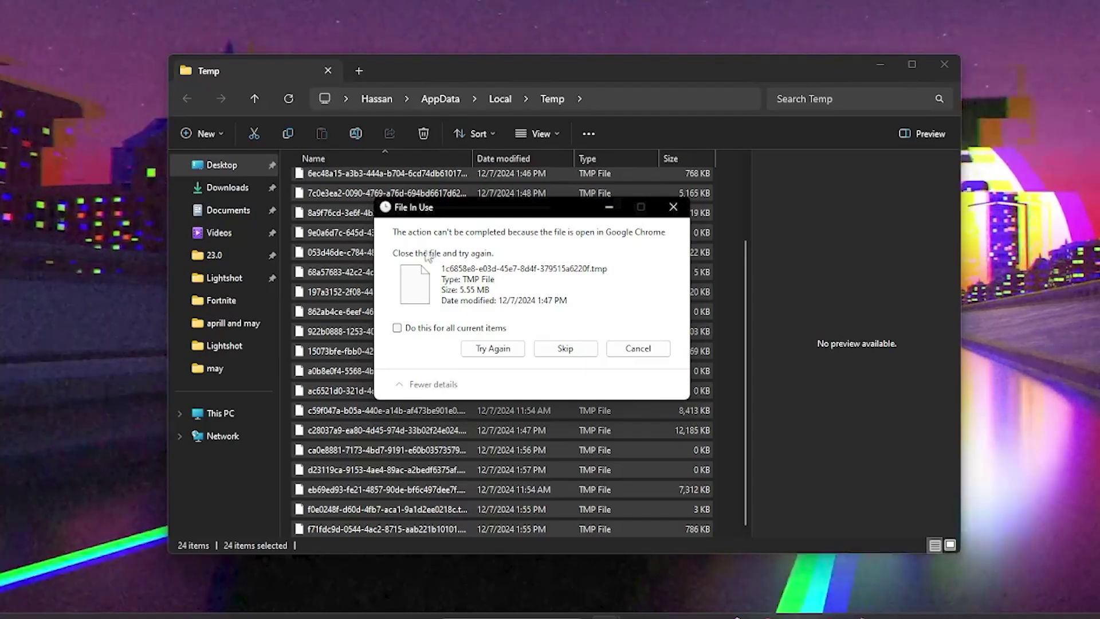
click(636, 349)
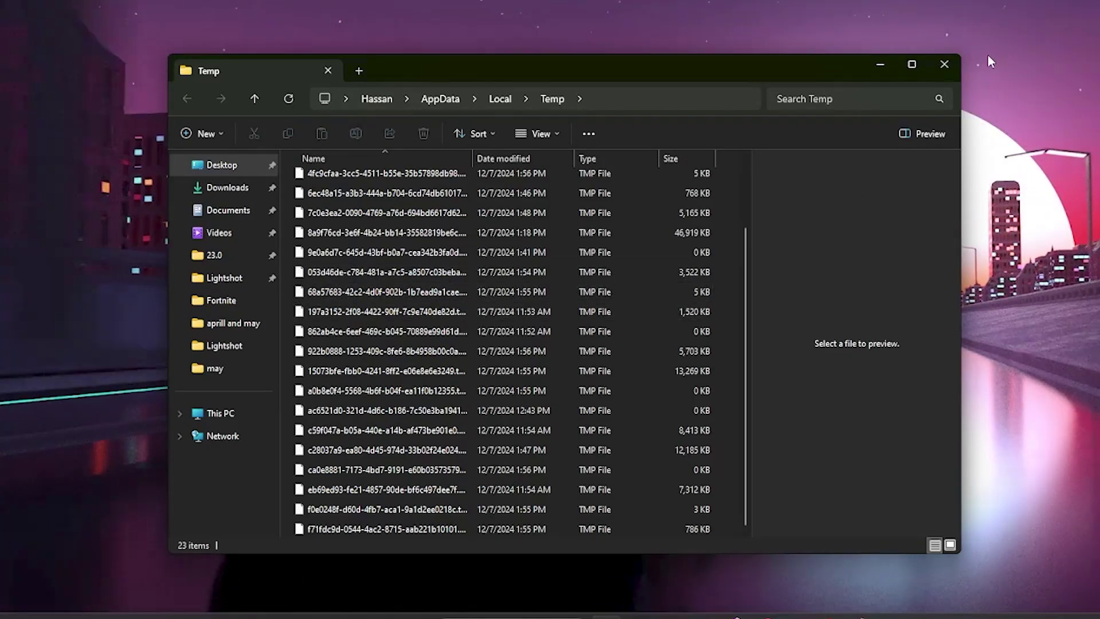
click(943, 67)
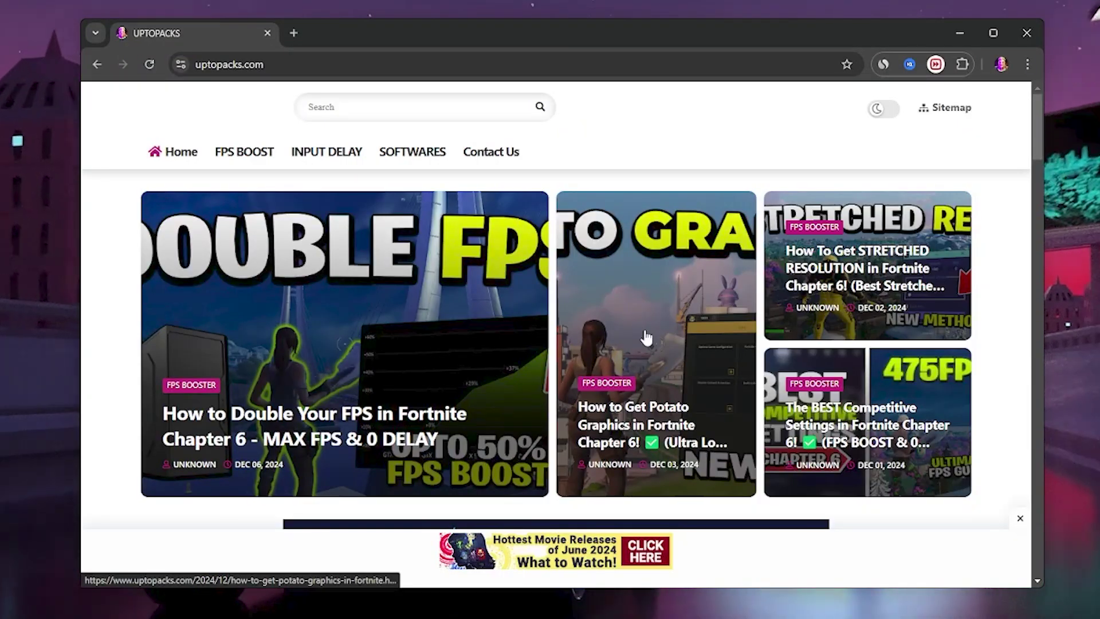
scroll(647, 339, down, 12)
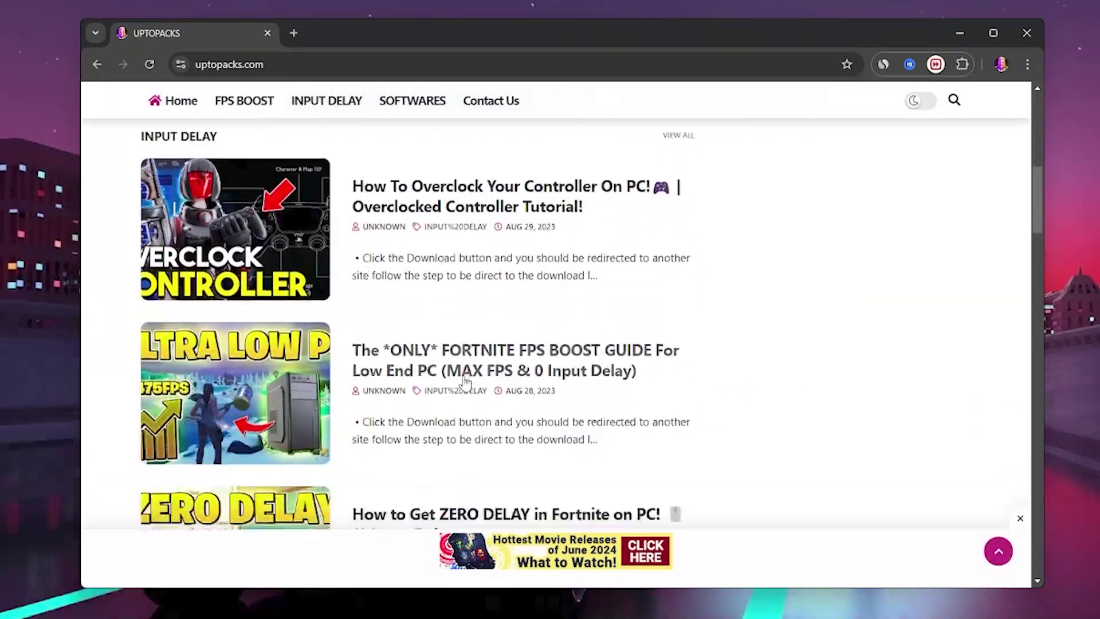
scroll(381, 341, up, 12)
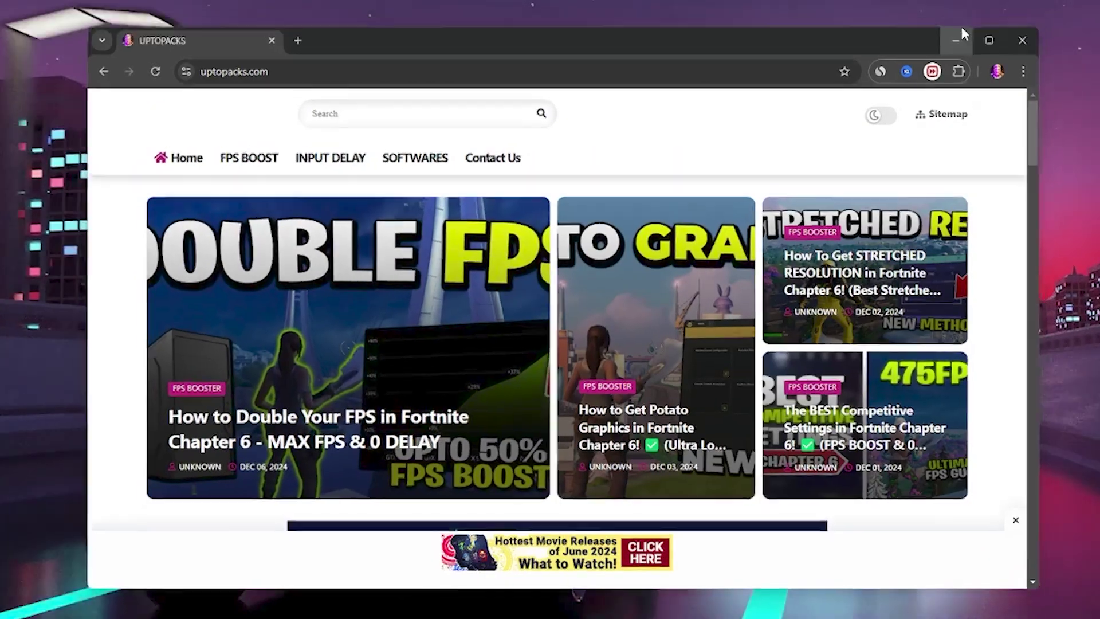
Extract everything from Fortnite Potato Graphics SEASON OG.rar to the desktop, replacing existing files, and close the archive.
click(960, 29)
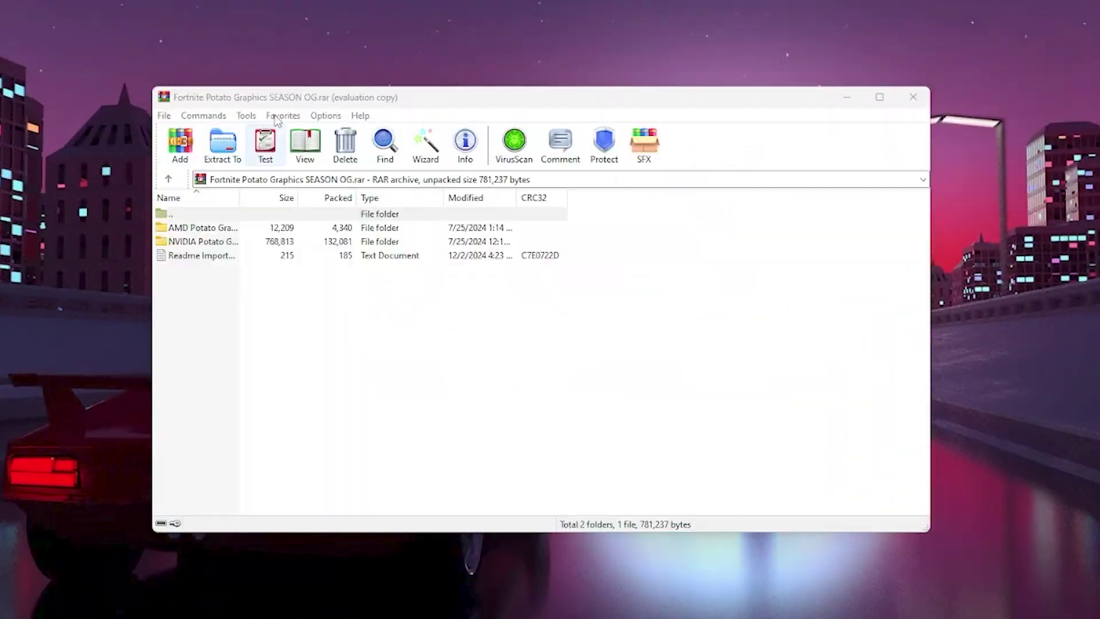
drag(251, 281, 116, 258)
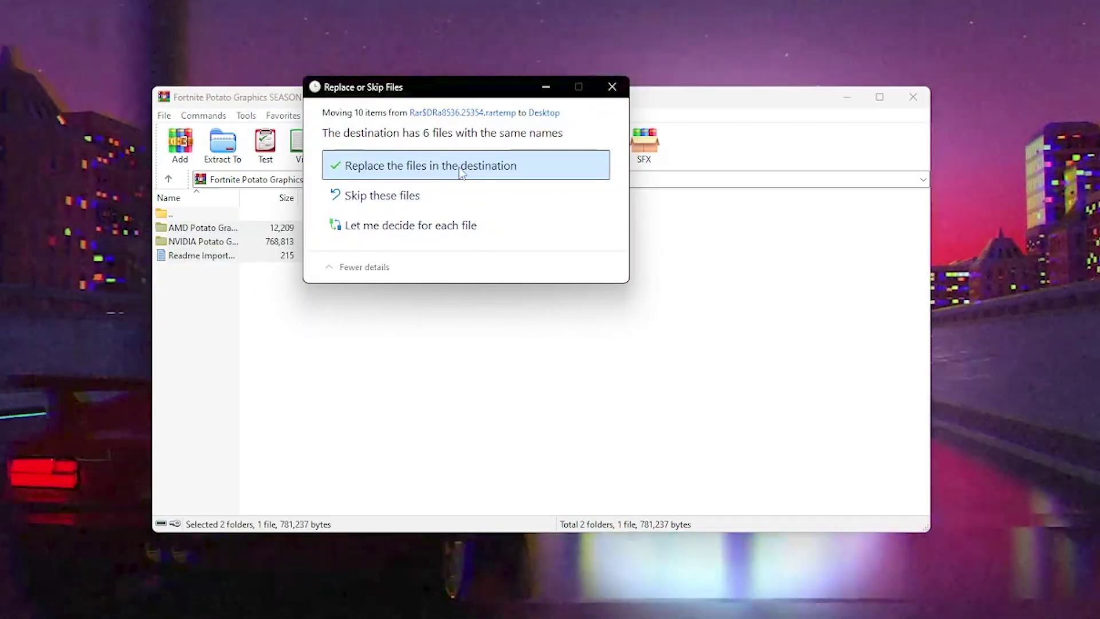
click(462, 173)
click(914, 97)
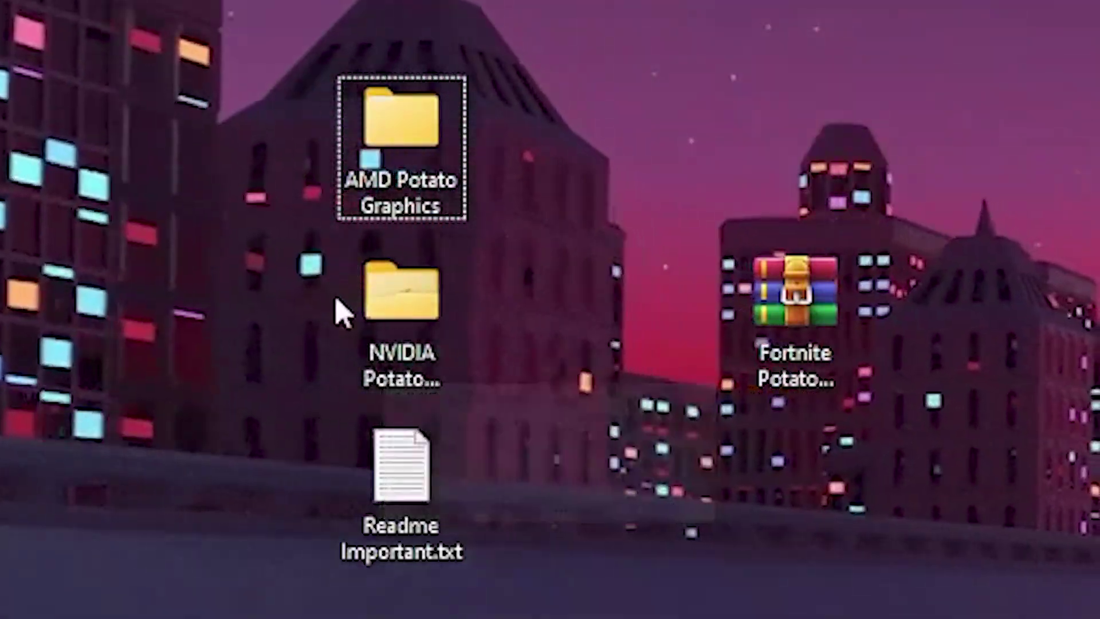
Run nvidiaProfileInspector.exe from the NVIDIA Potato Graphics folder on the desktop.
mouse_move(415, 321)
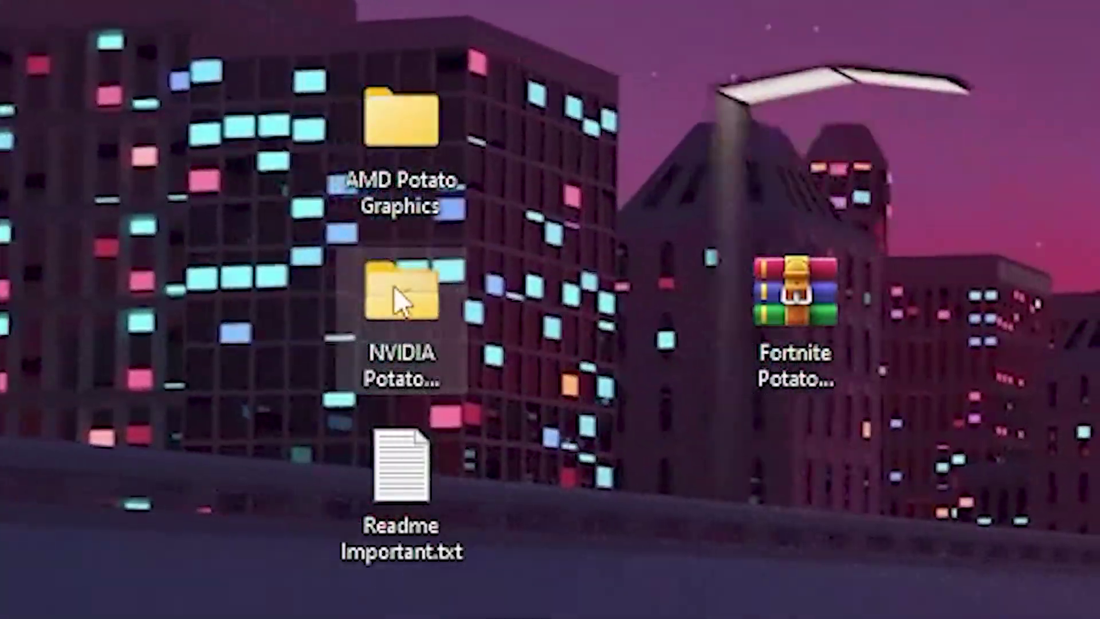
double_click(394, 325)
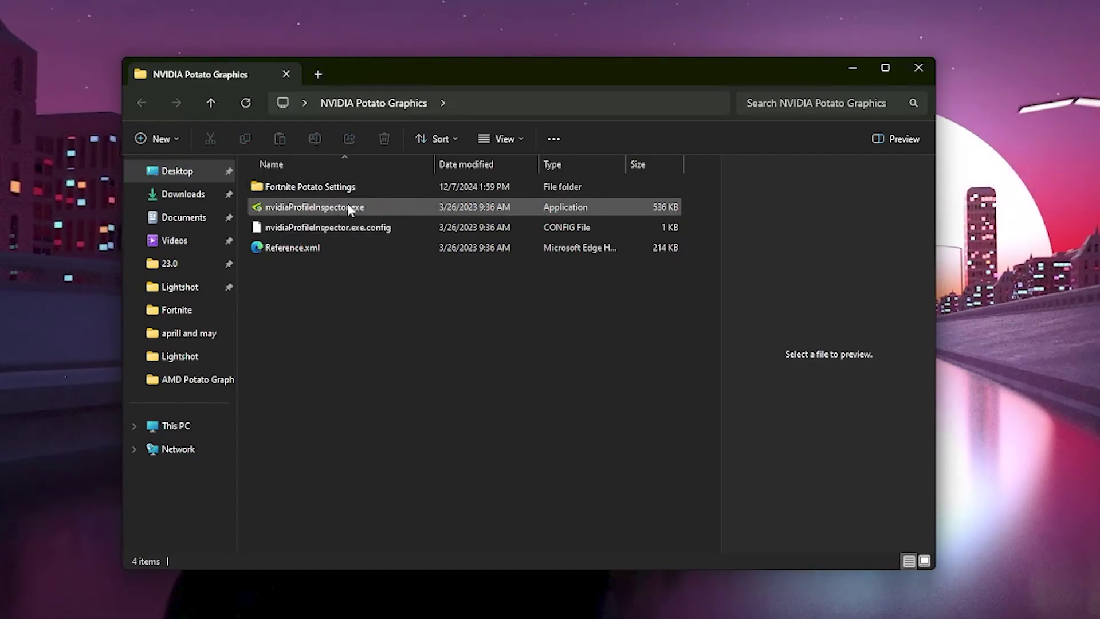
double_click(334, 209)
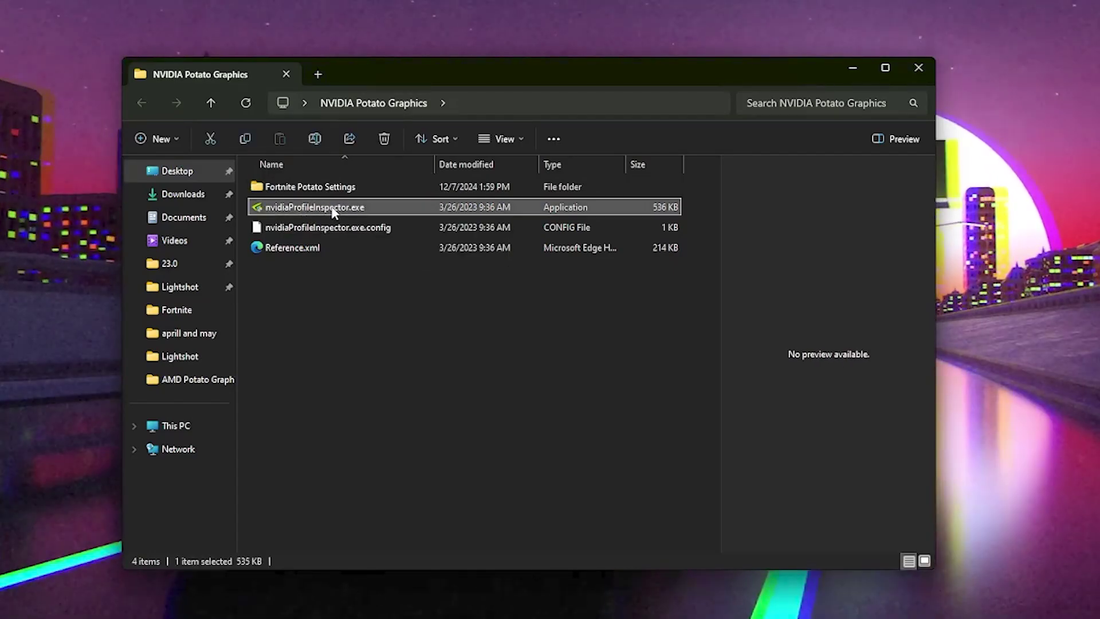
click(480, 475)
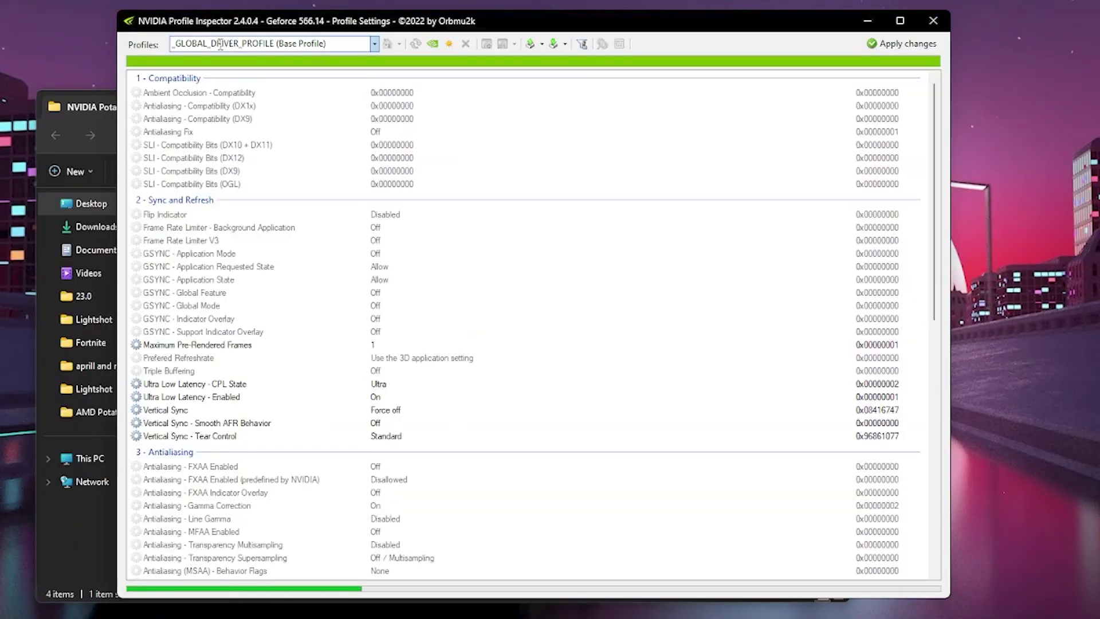
Find and load the Fortnite profile in NVIDIA Profile Inspector.
text(FORT)
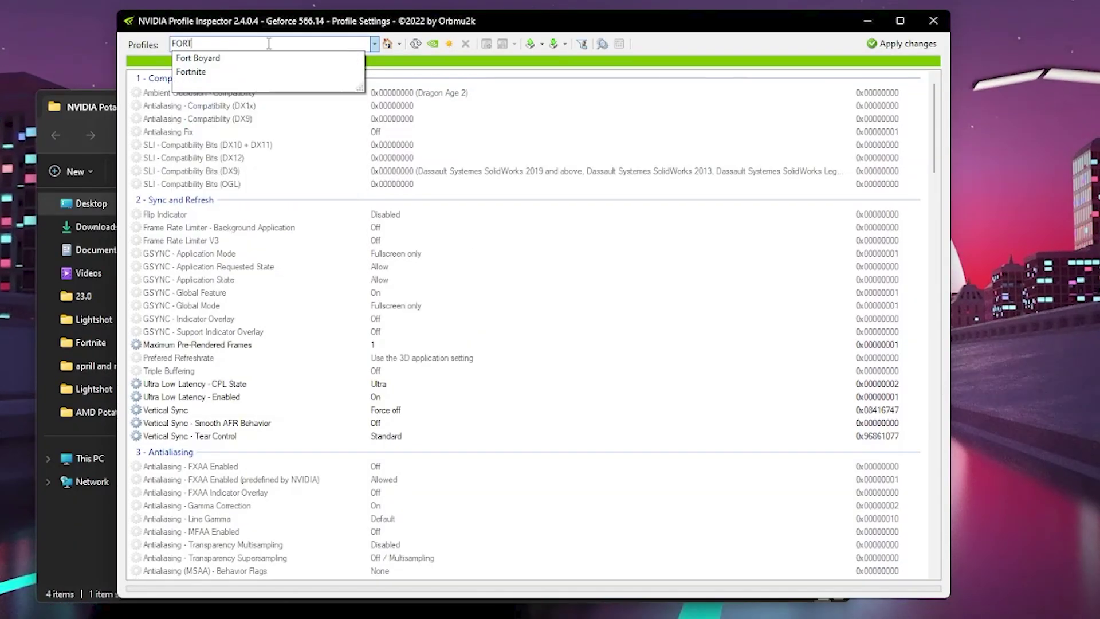
click(183, 71)
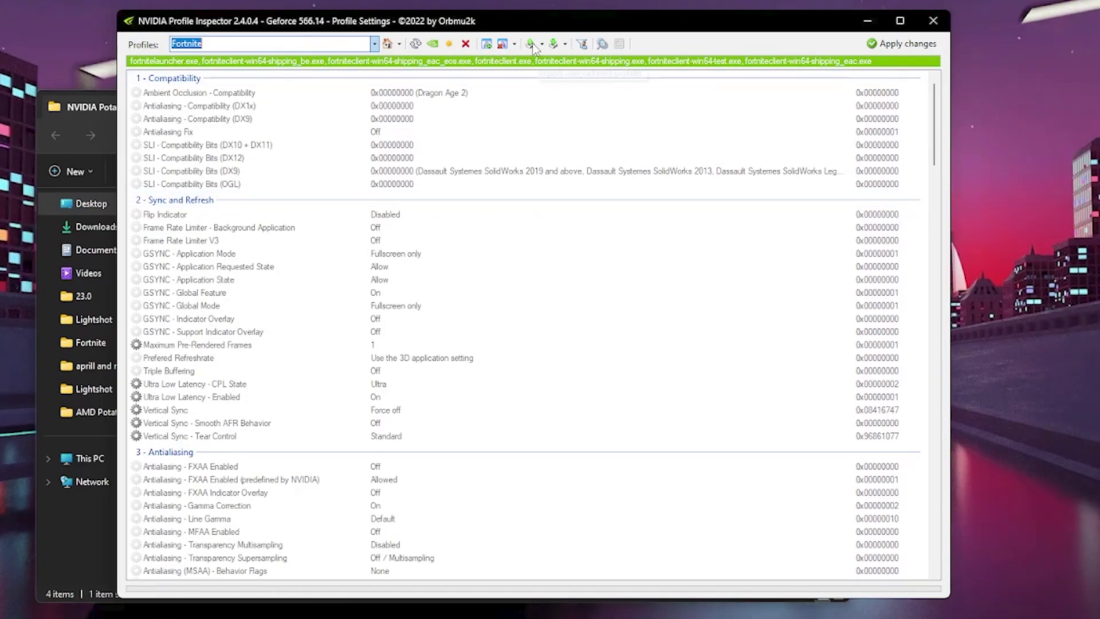
Import the Fortnite.nip profile from the Fortnite Potato Settings folder and apply the changes.
click(564, 44)
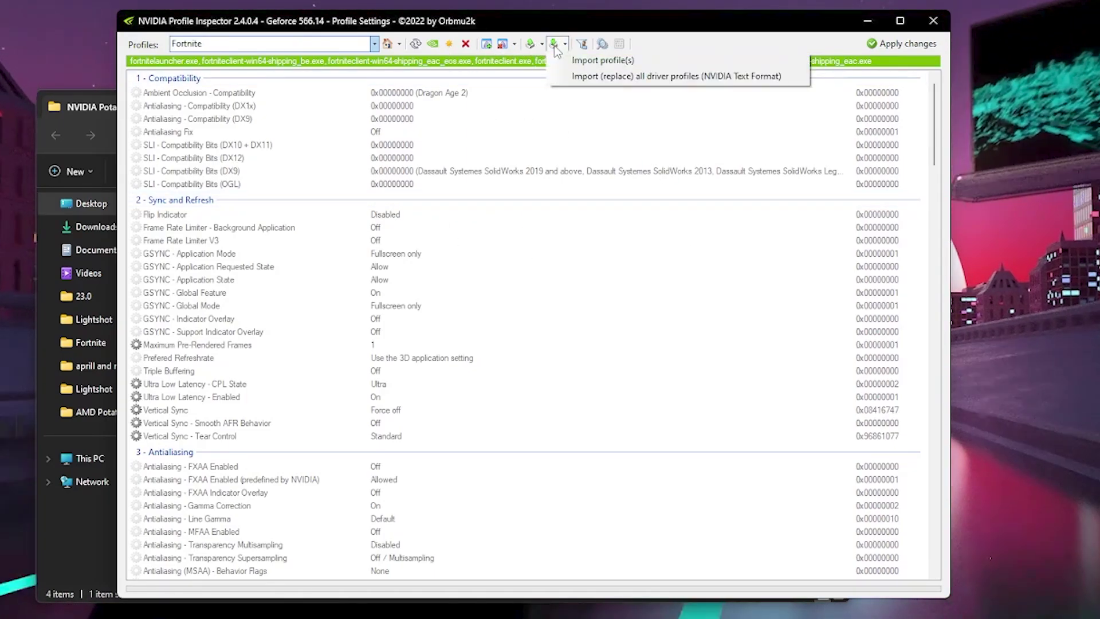
click(593, 56)
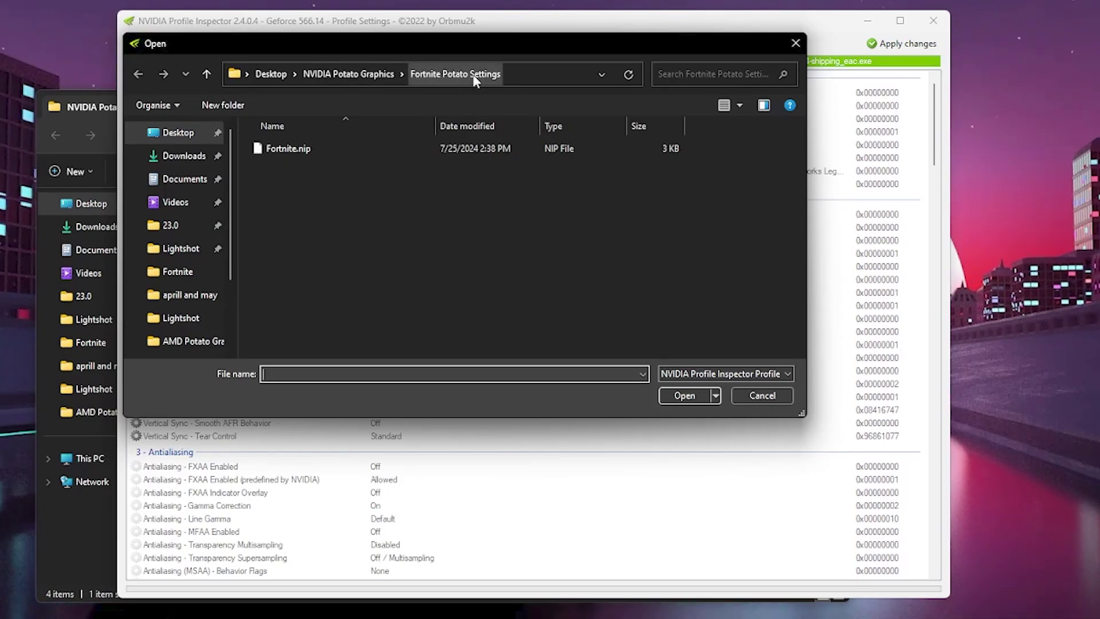
click(304, 150)
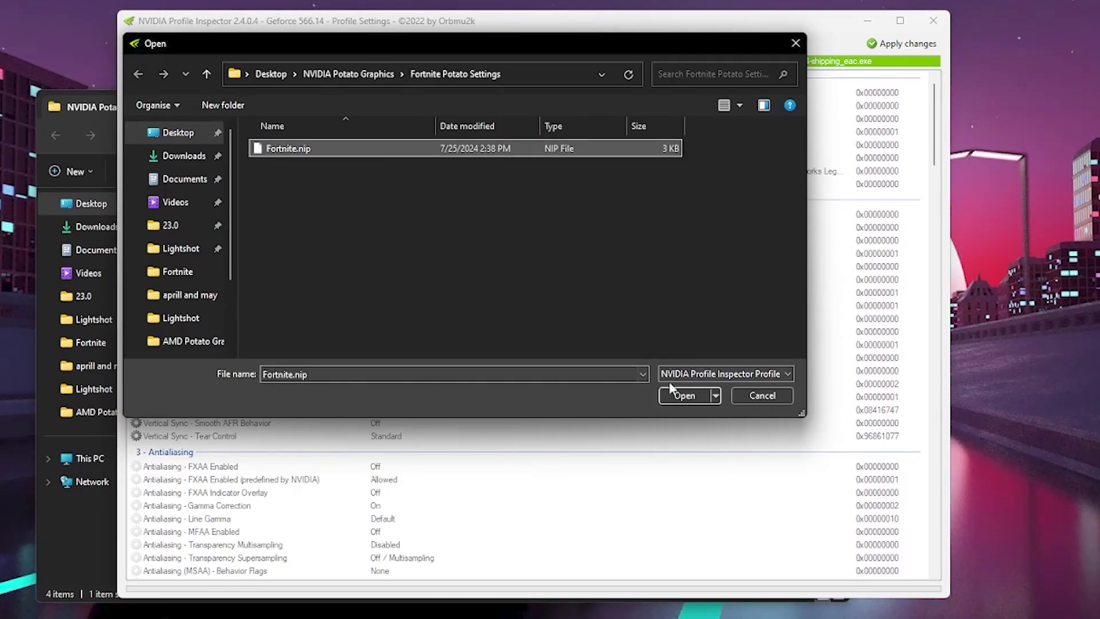
click(681, 395)
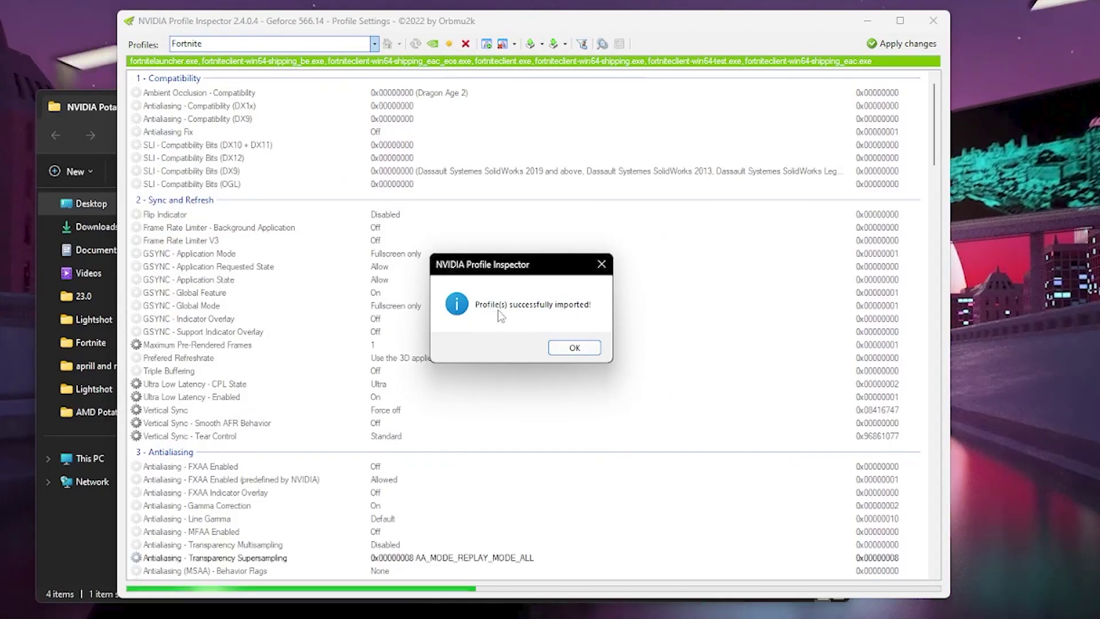
click(575, 347)
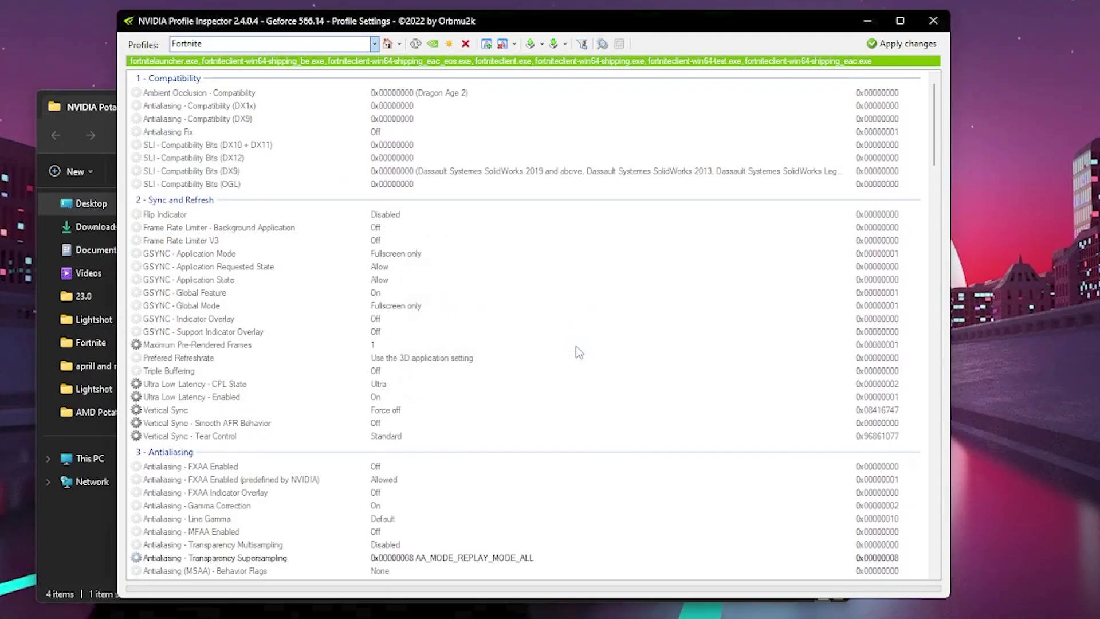
scroll(586, 325, down, 8)
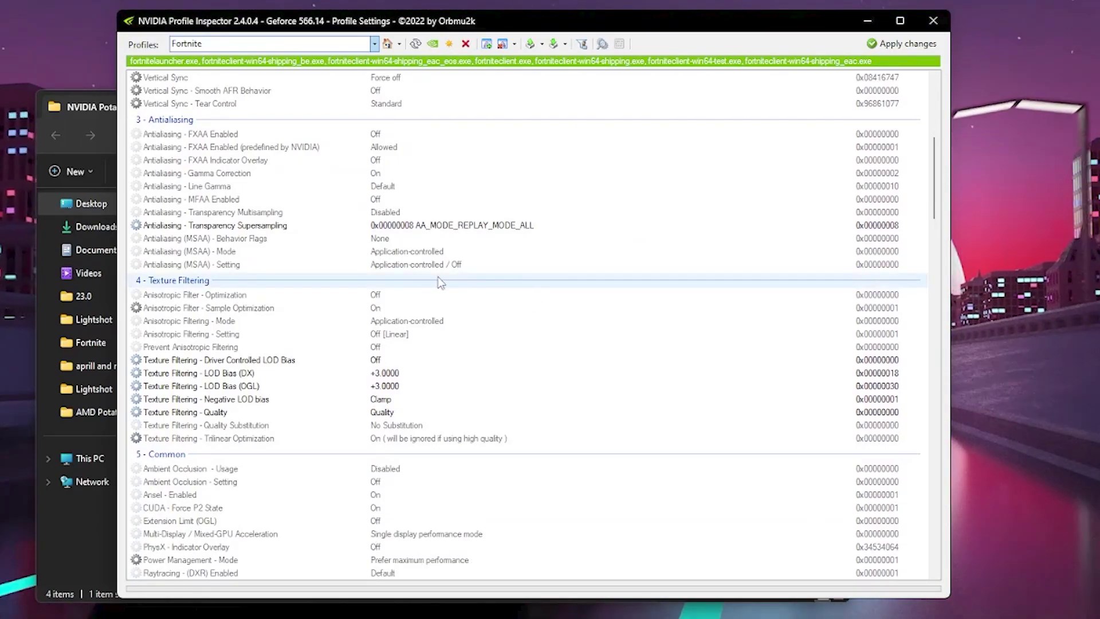
click(892, 47)
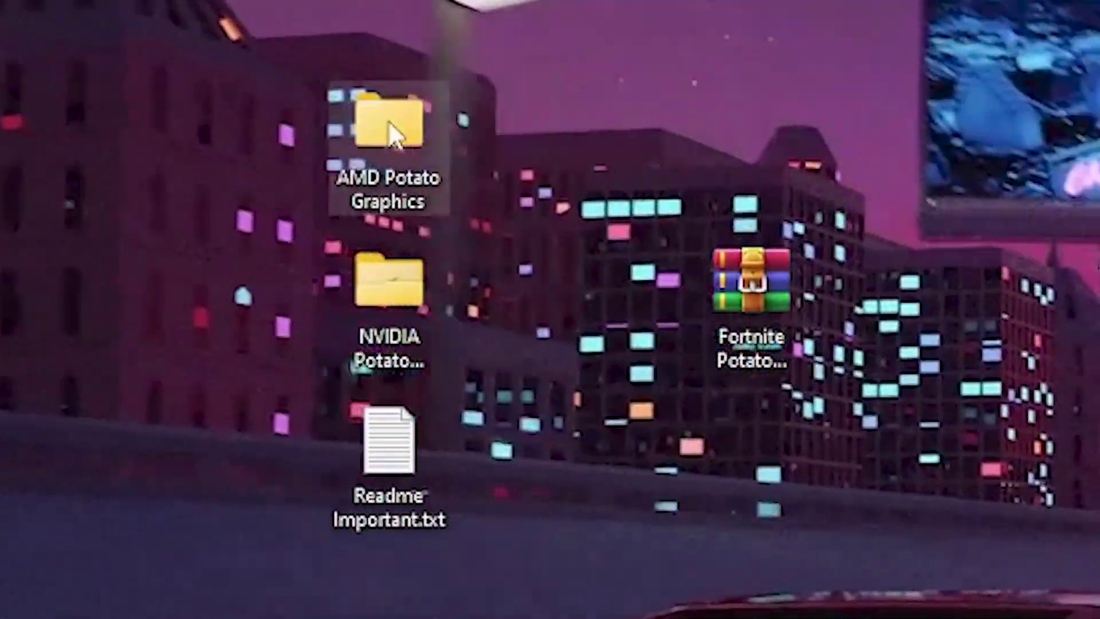
Copy GameUserSettings.ini from the GameUserSettings folder inside AMD Potato Graphics on the desktop, and minimize the folder window.
double_click(390, 130)
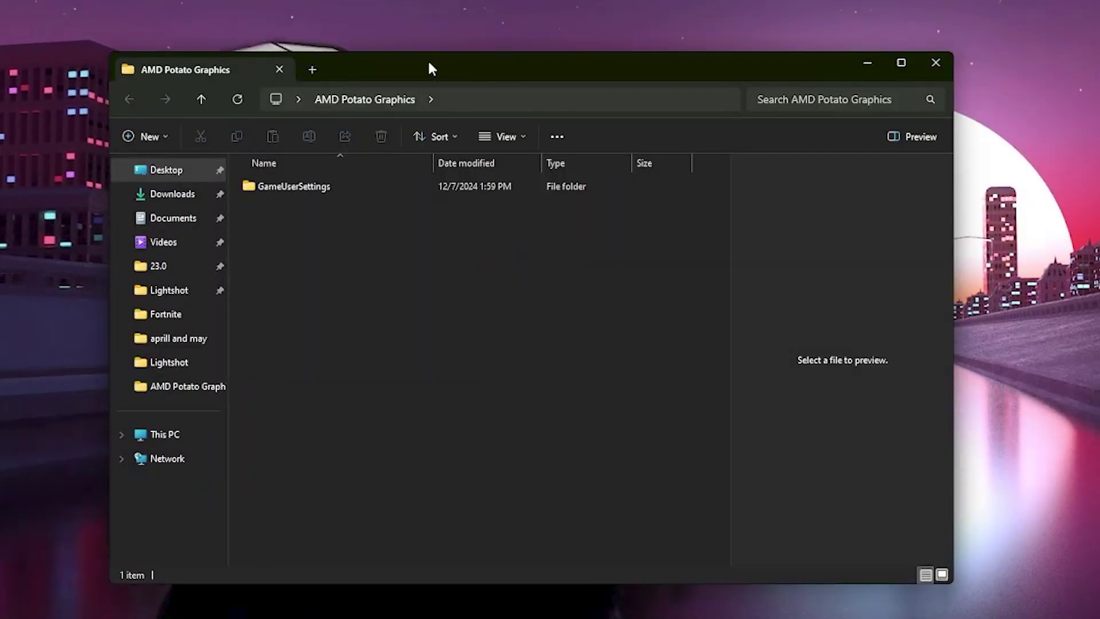
drag(432, 69, 492, 49)
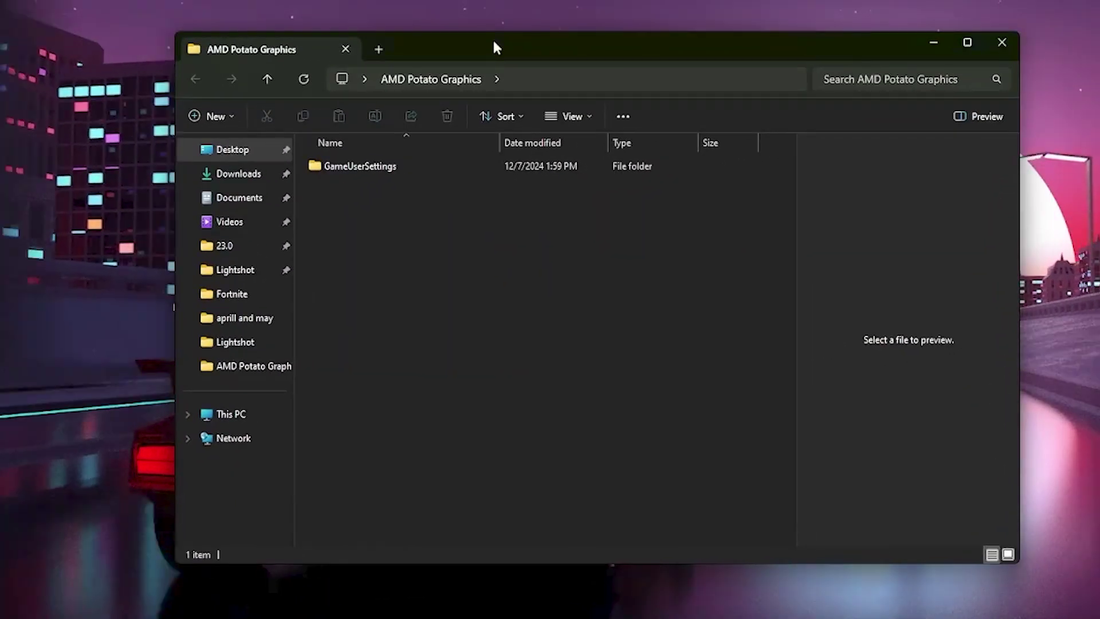
double_click(378, 168)
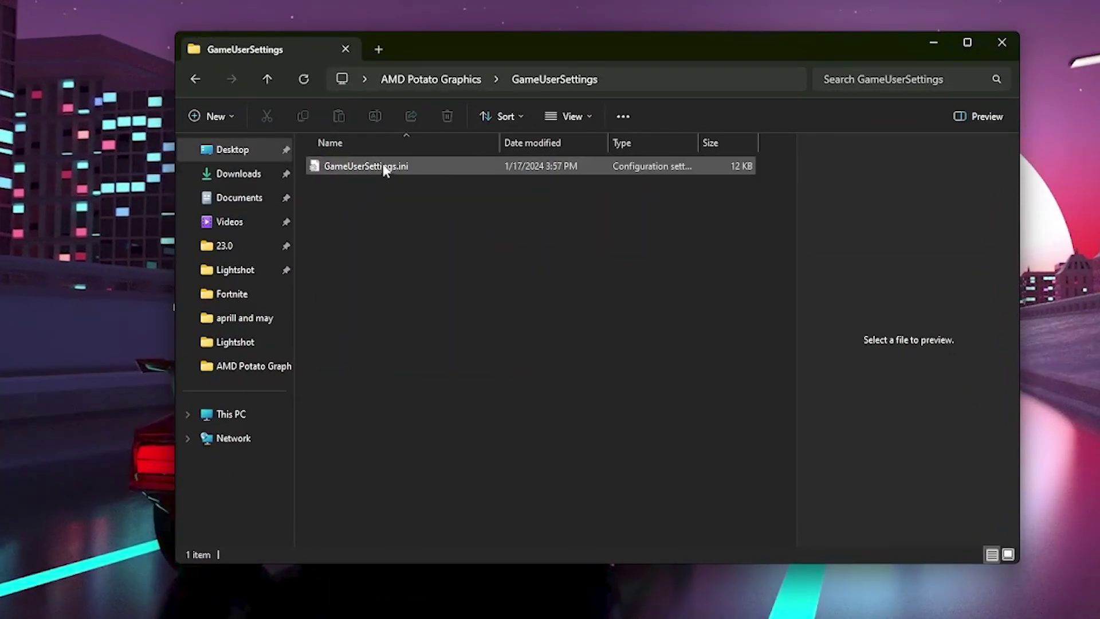
right_click(350, 168)
right_click(322, 166)
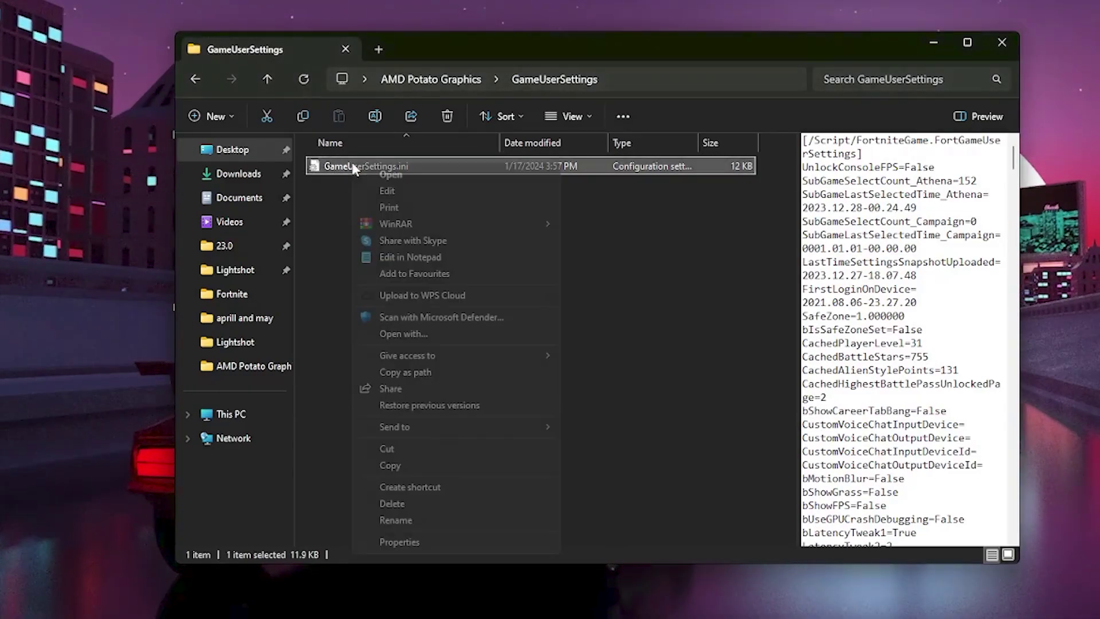
click(405, 465)
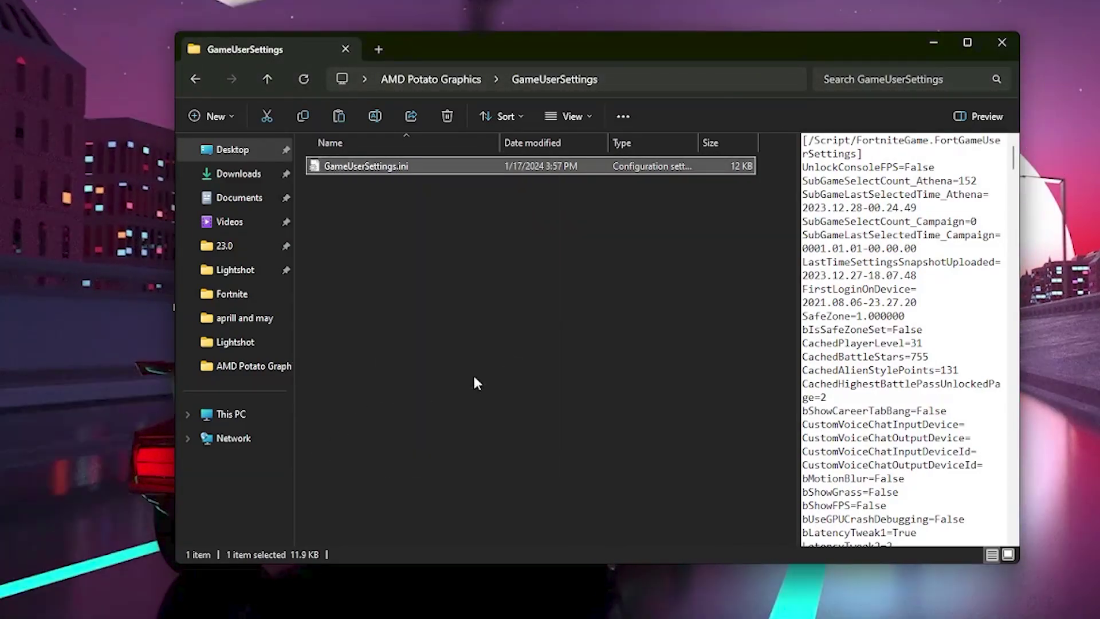
click(933, 43)
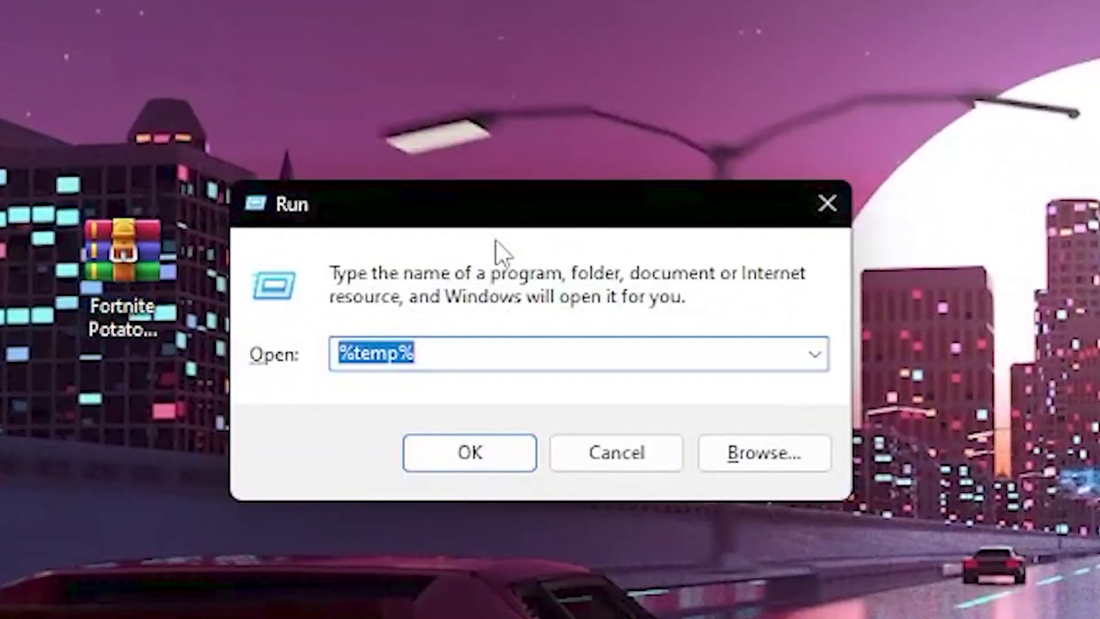
Open %localappdata% from the Run dialog and go to FortniteGame > Saved > Config > WindowsClient.
text(%)
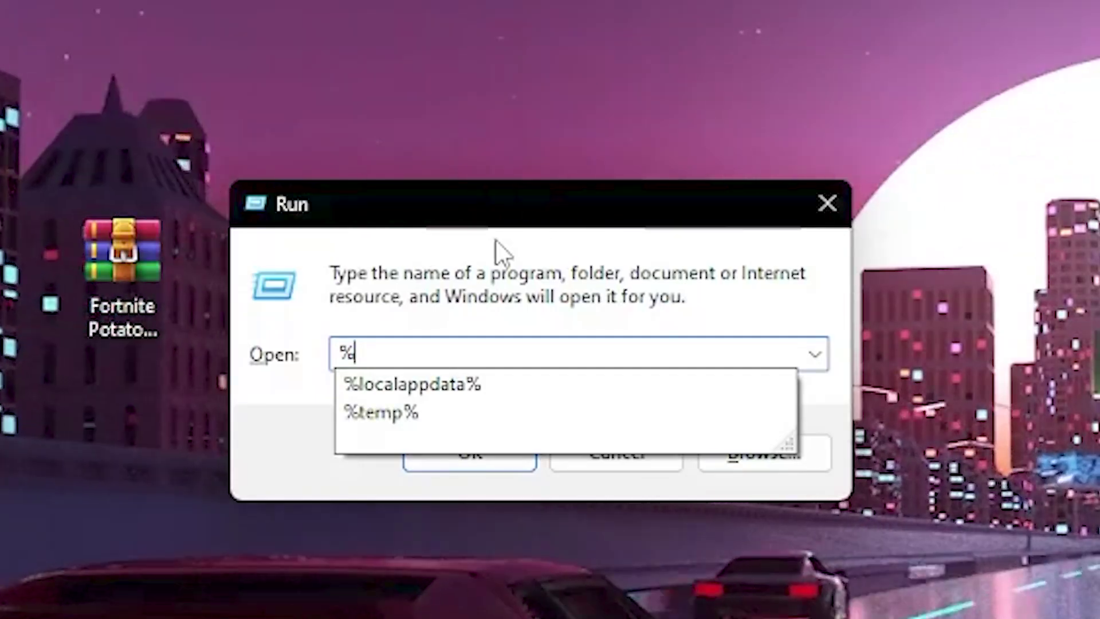
key(Down)
key(Return)
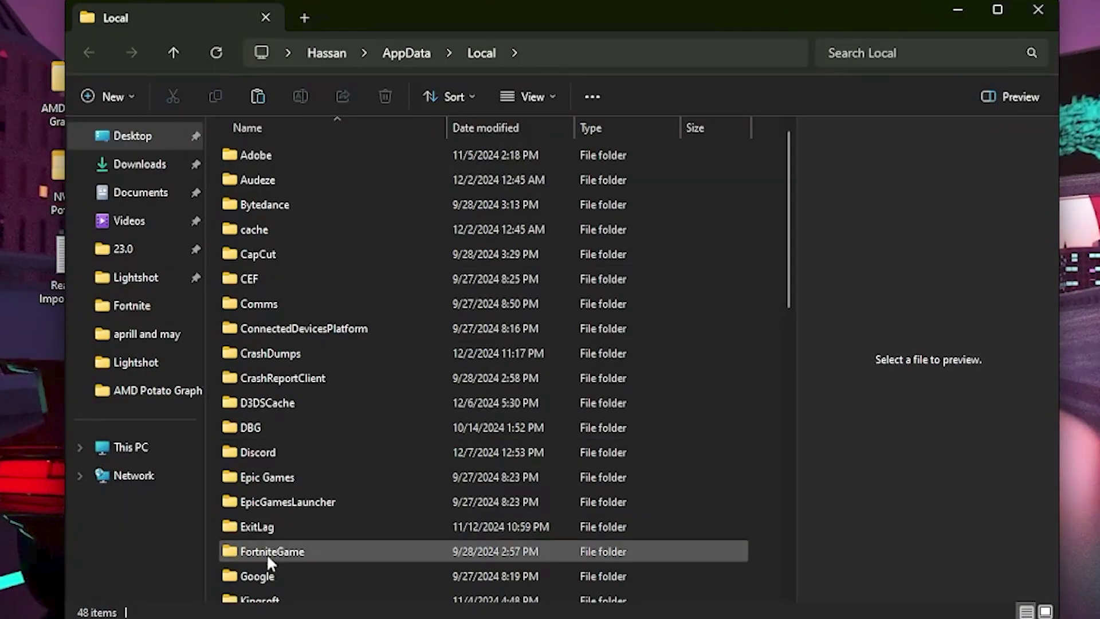
double_click(267, 553)
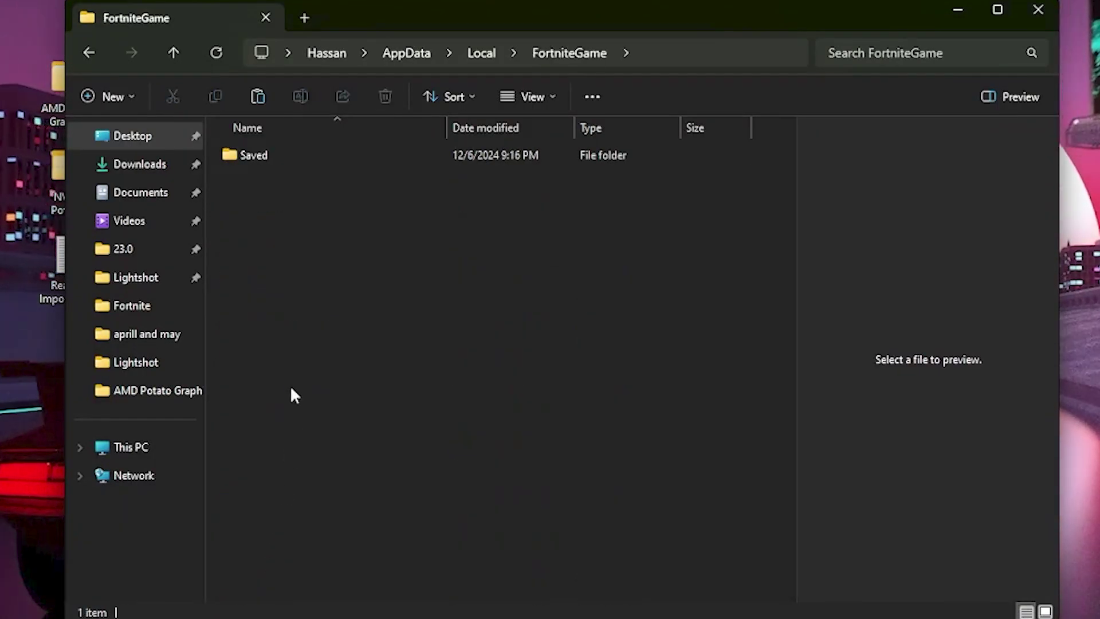
double_click(256, 156)
double_click(283, 180)
double_click(338, 180)
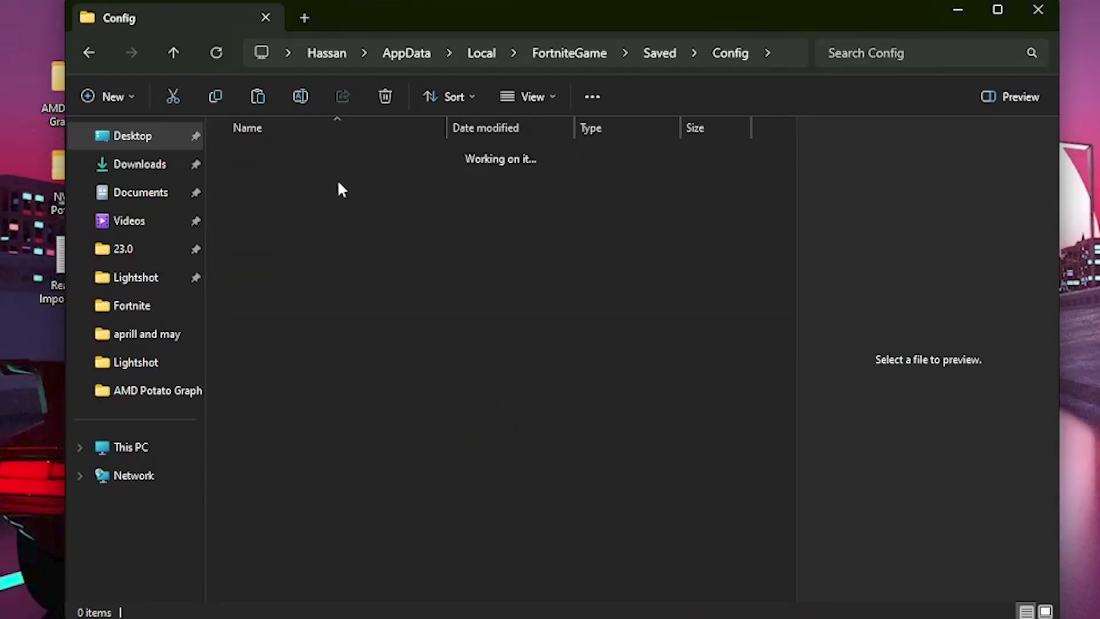
Paste the copied GameUserSettings.ini into the WindowsClient folder, replacing the existing file.
right_click(317, 251)
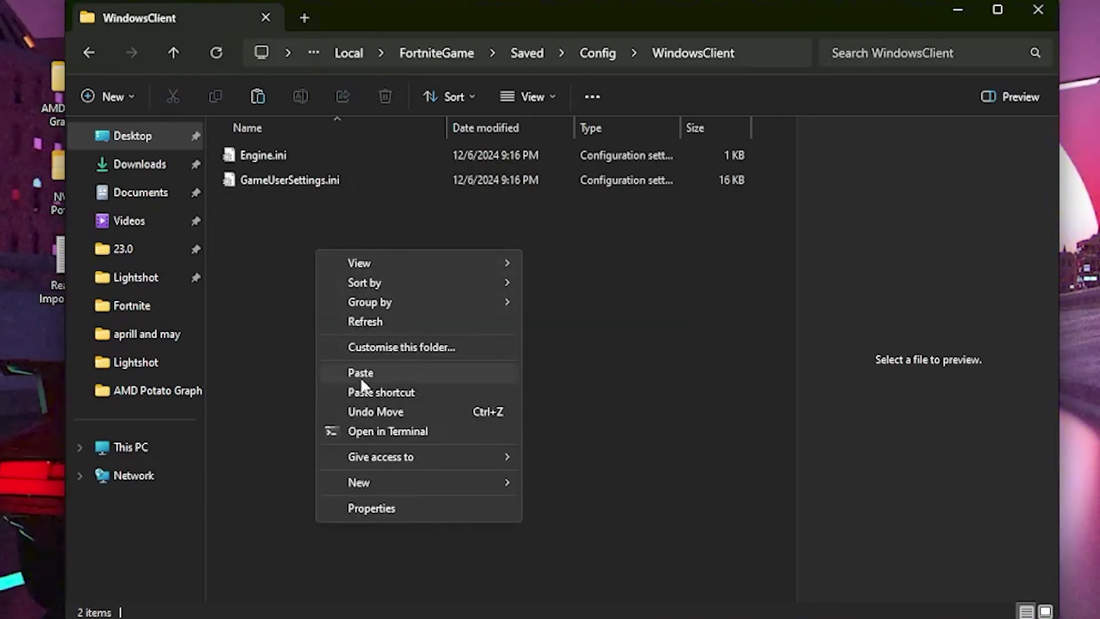
click(360, 374)
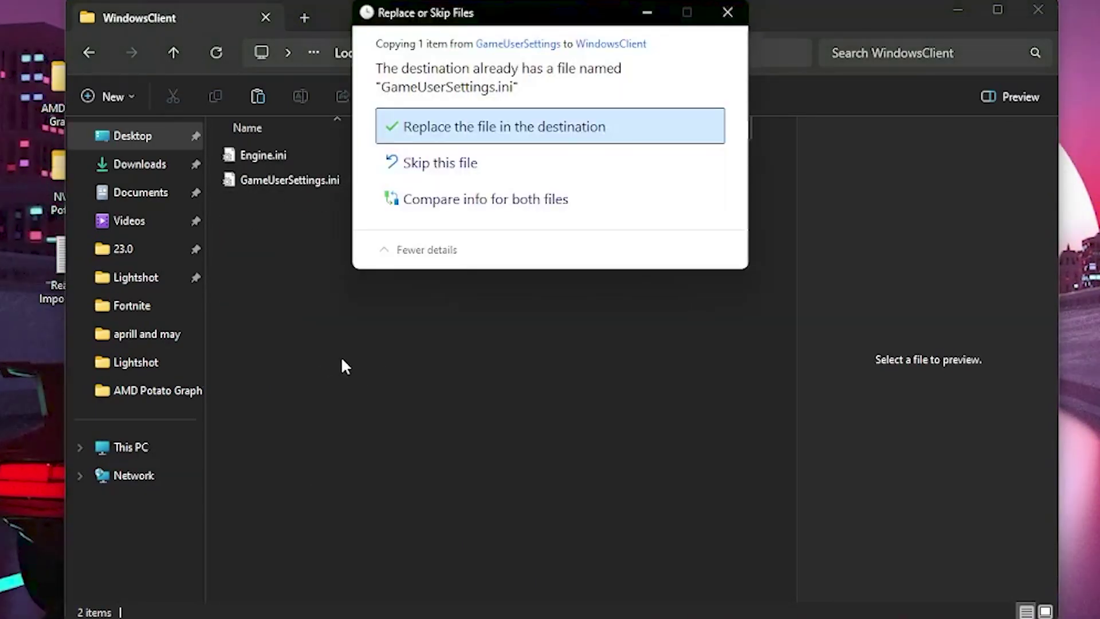
click(453, 140)
click(234, 186)
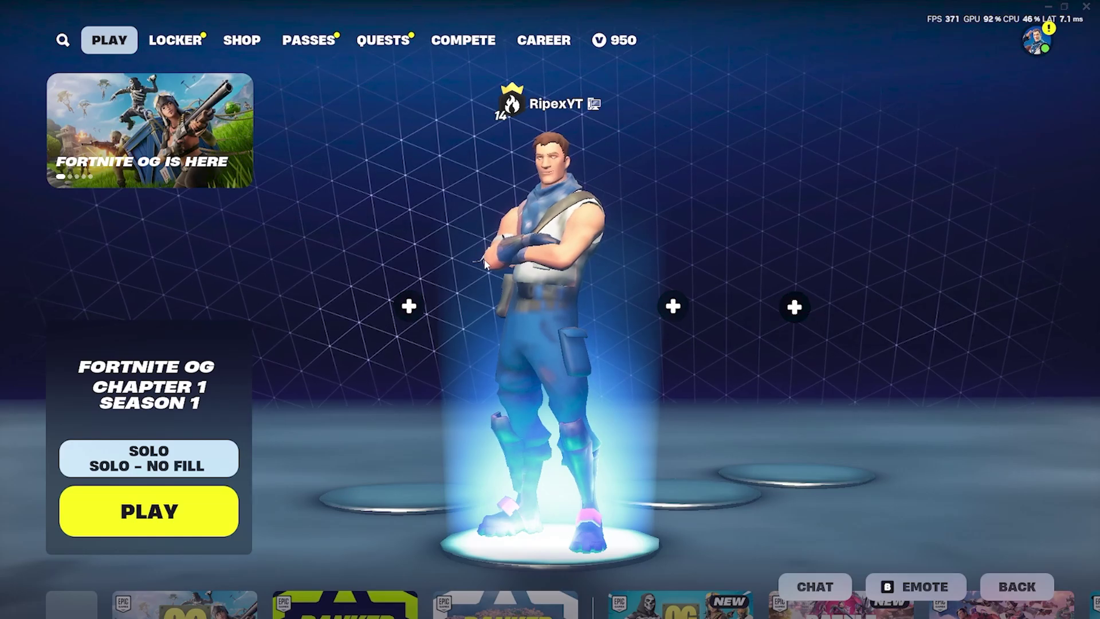
Switch to the Fortnite lobby and open the game's video settings.
click(1037, 40)
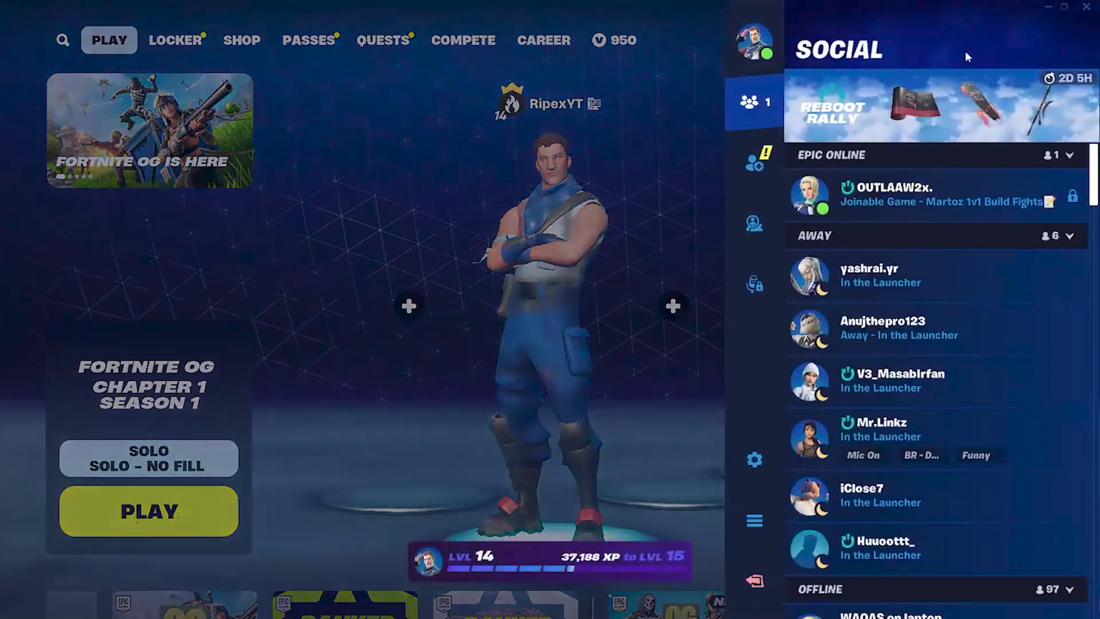
click(755, 462)
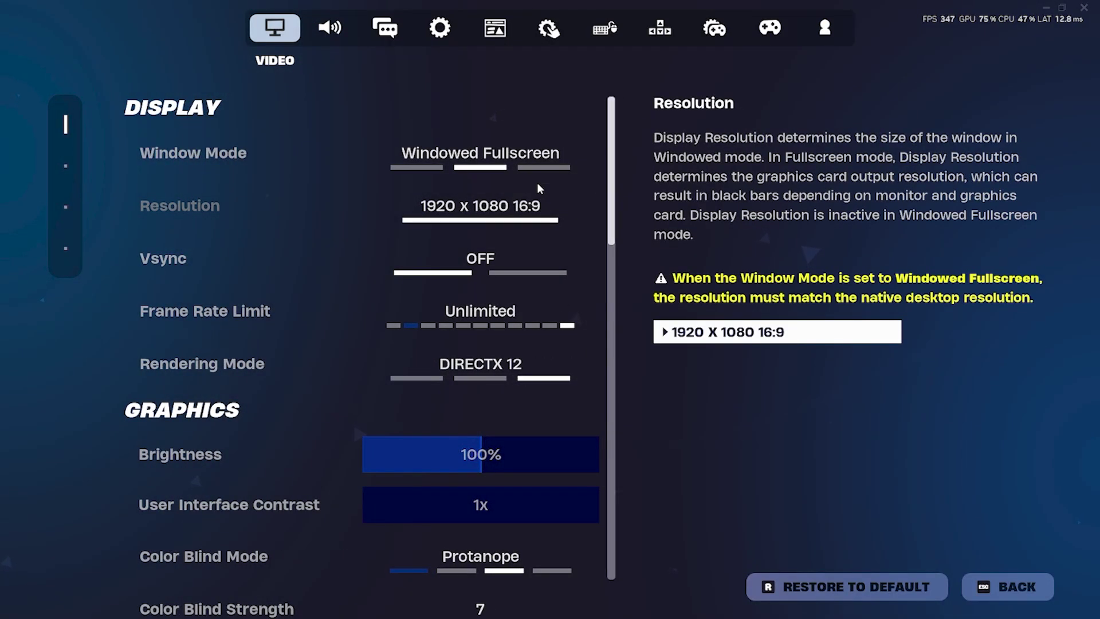
mouse_move(182, 142)
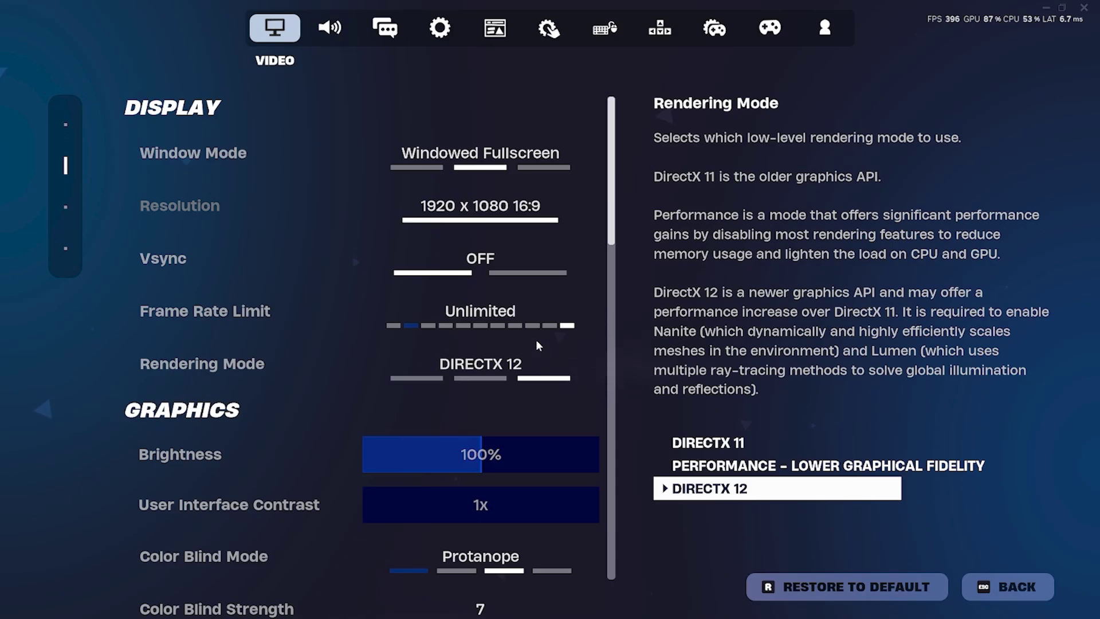
Set Nanite Virtualized Geometry to ON under Graphics Quality, apply the change and leave the settings.
scroll(307, 338, down, 6)
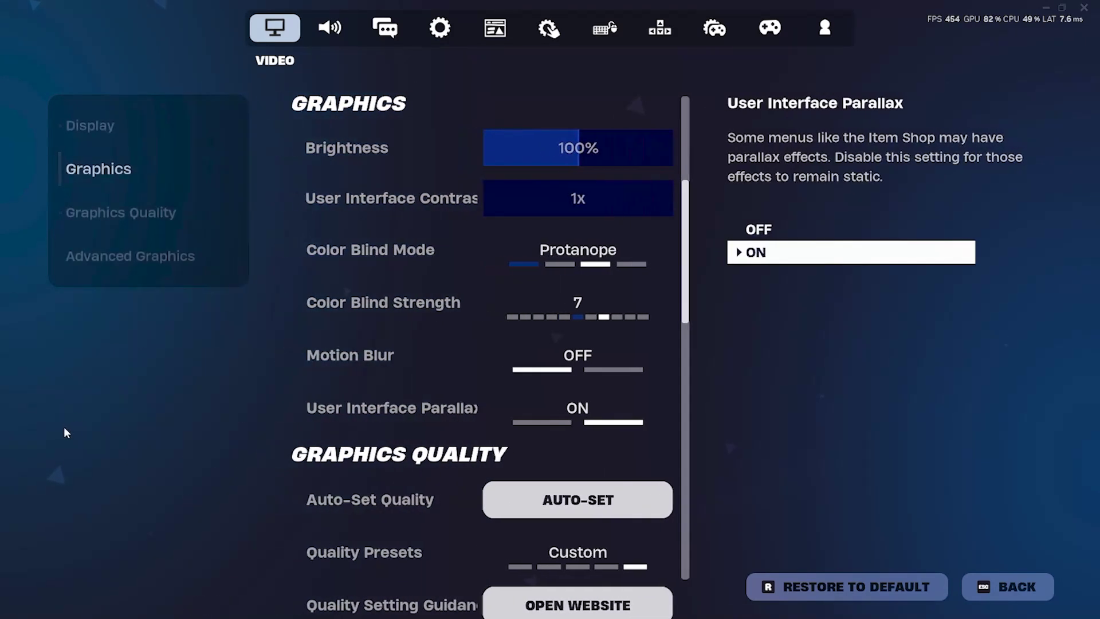
scroll(140, 392, down, 3)
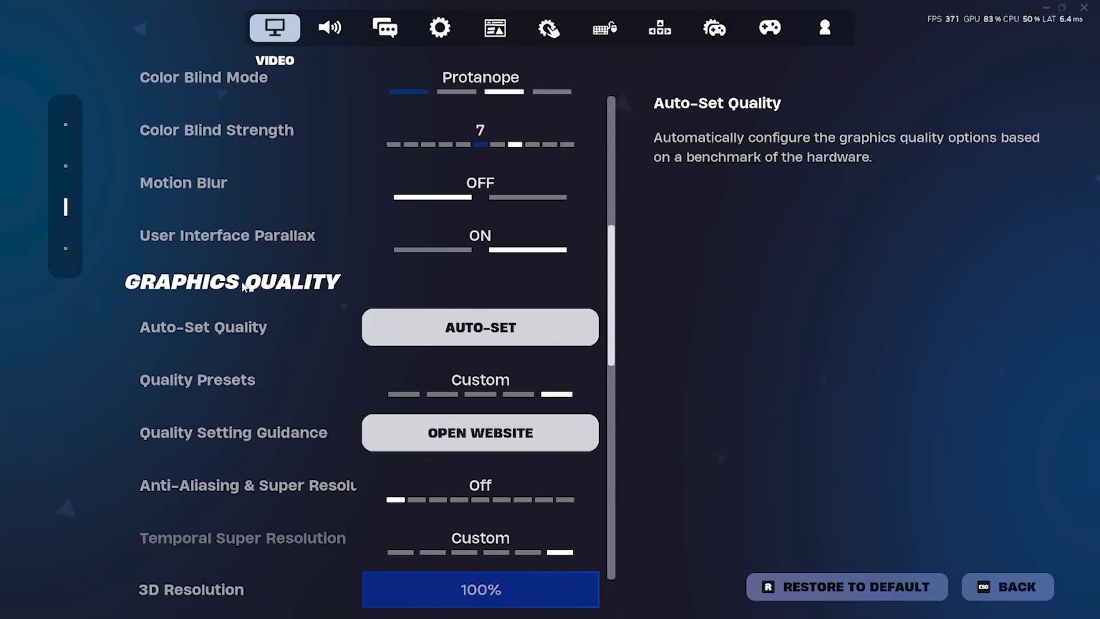
scroll(173, 301, down, 2)
scroll(174, 300, down, 1)
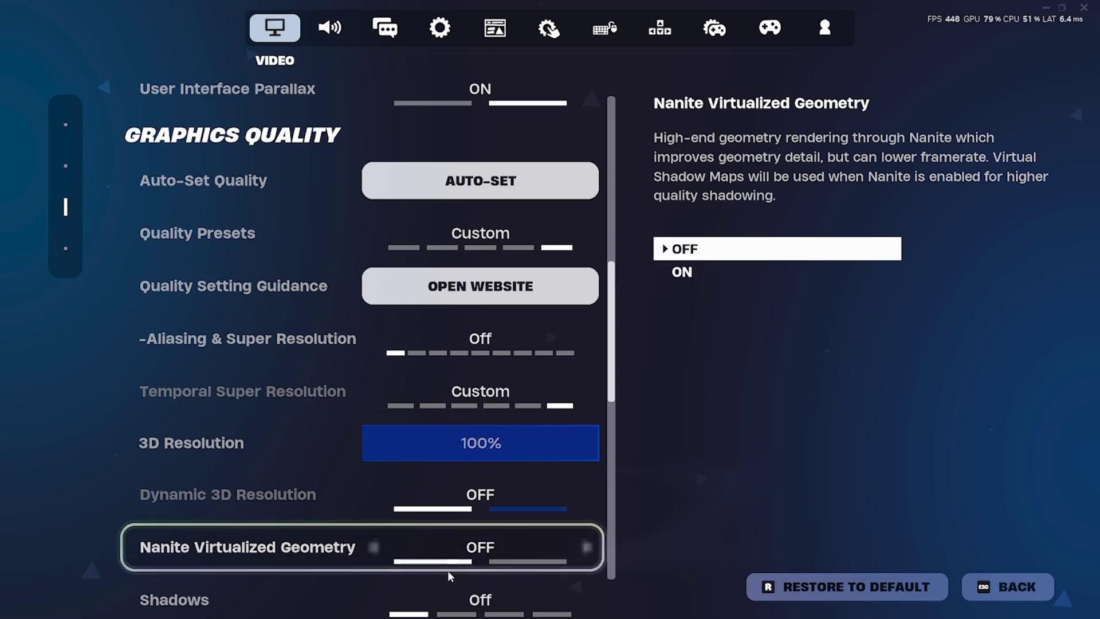
click(528, 555)
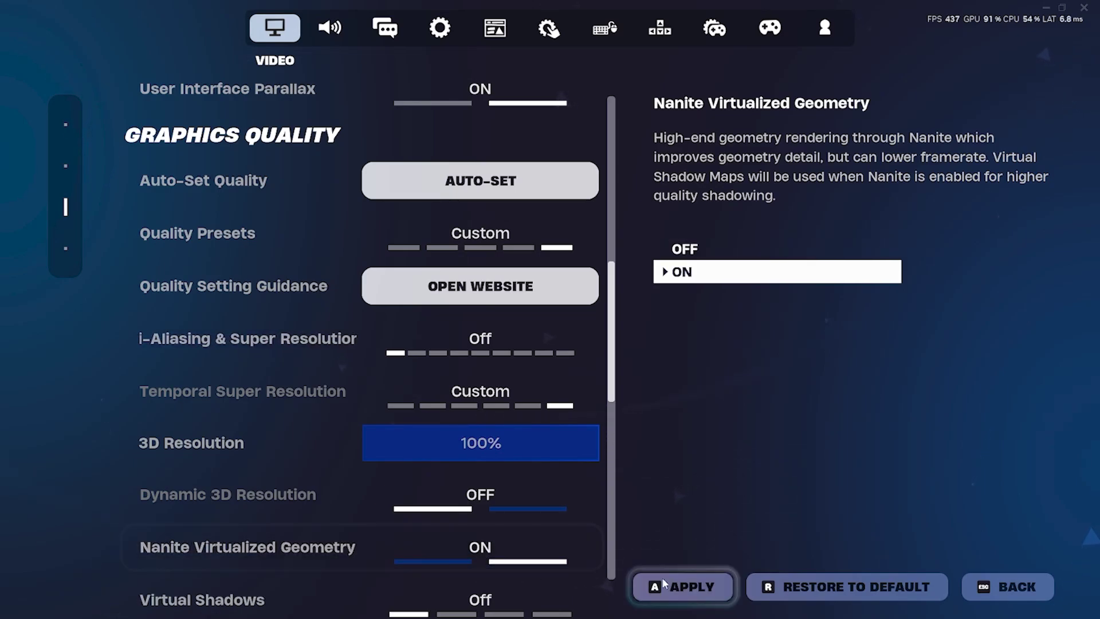
click(674, 593)
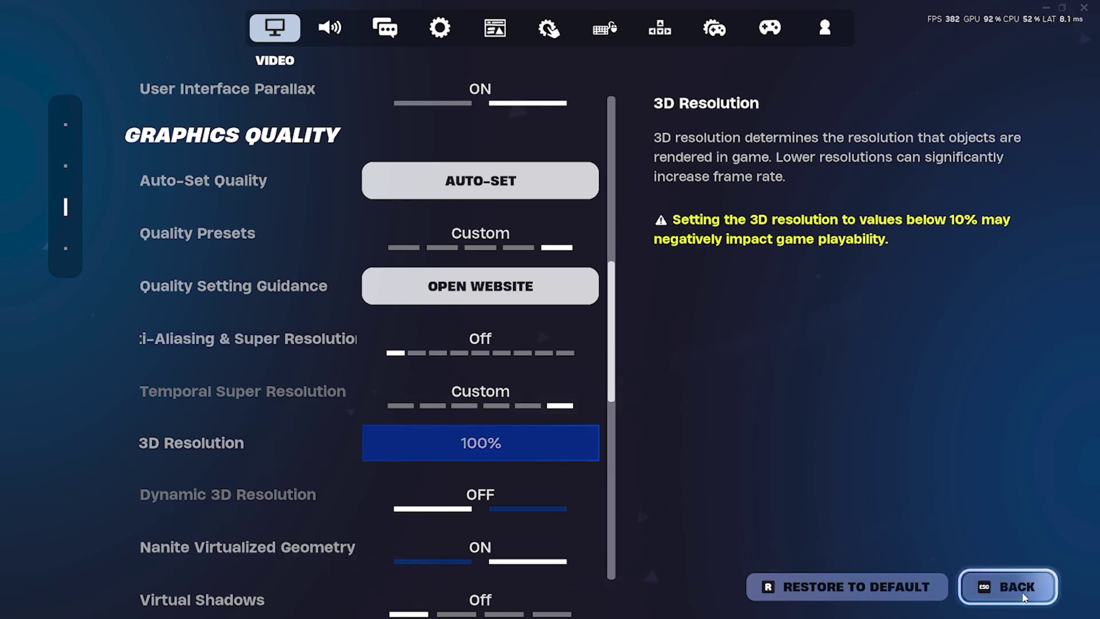
click(1049, 584)
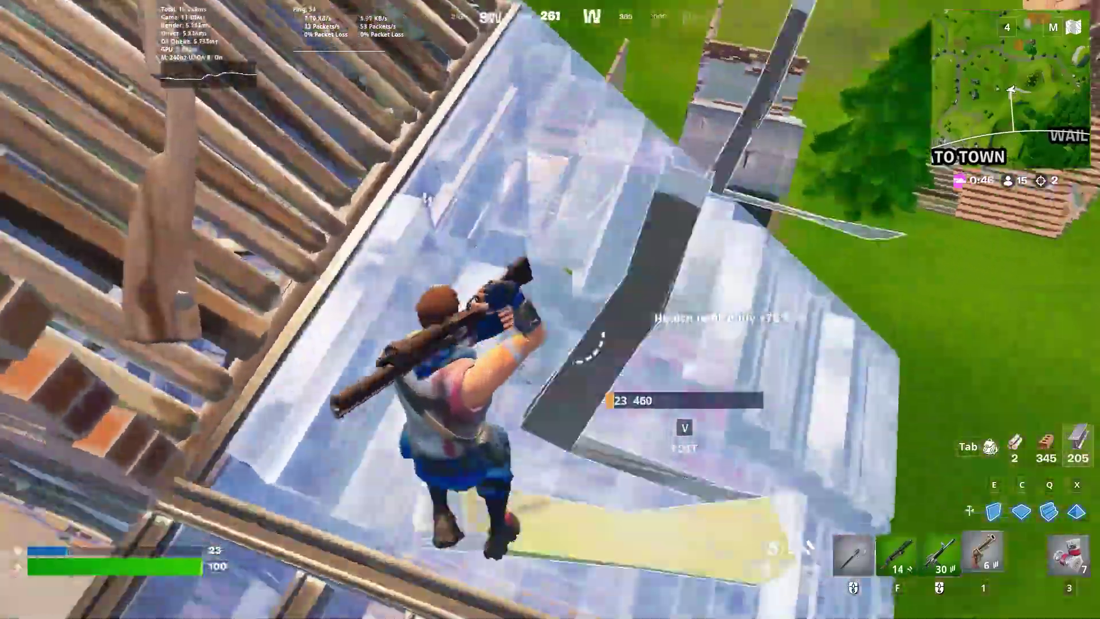
key(q)
key(1)
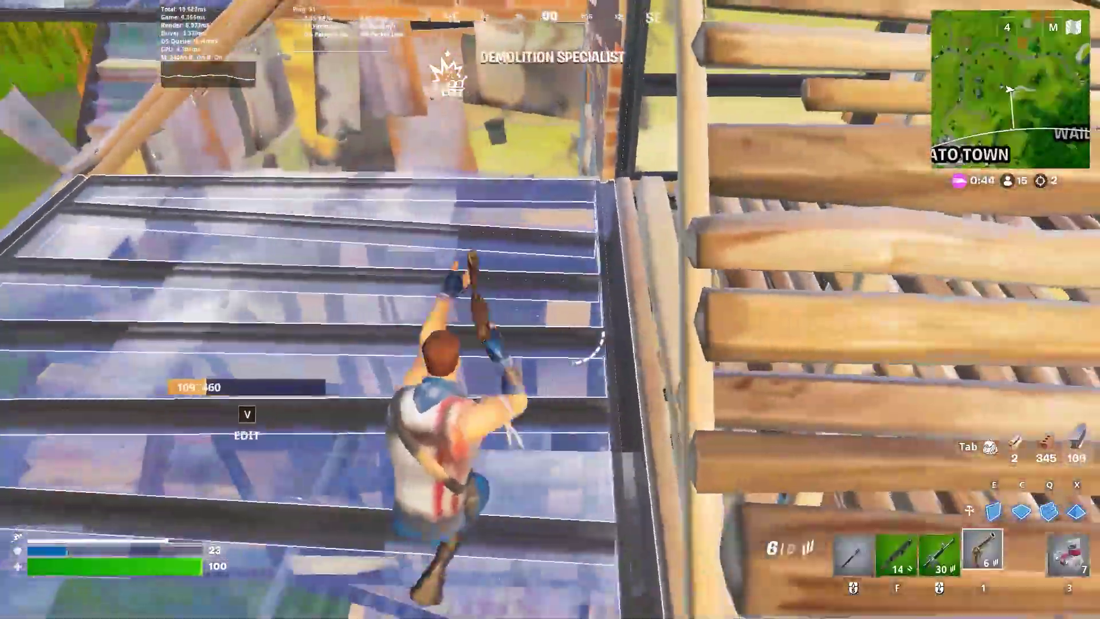
key(f)
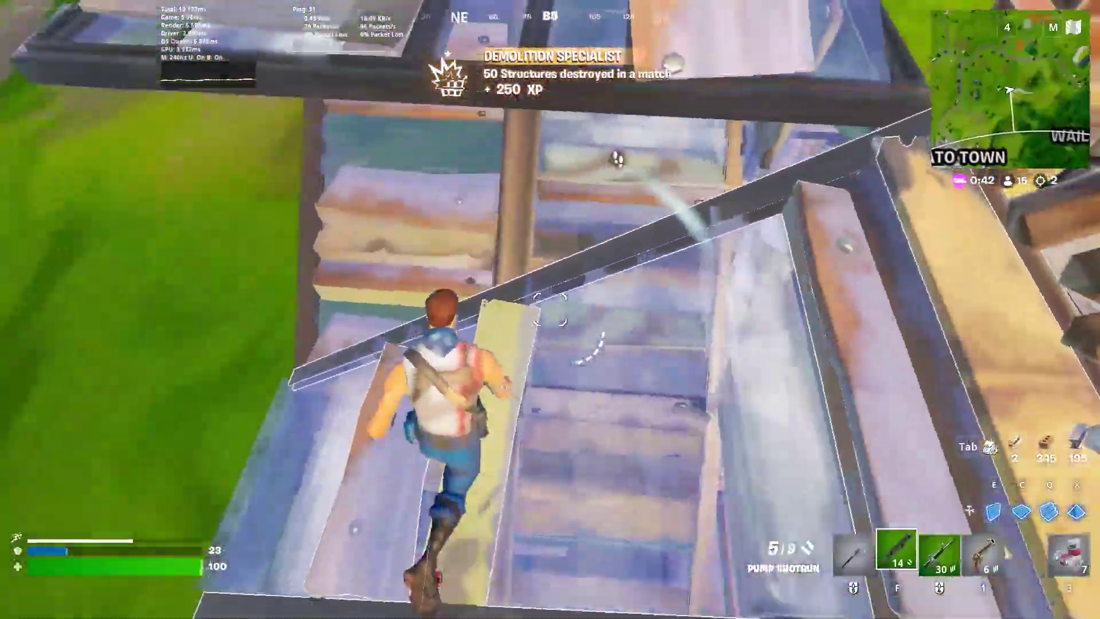
key(space)
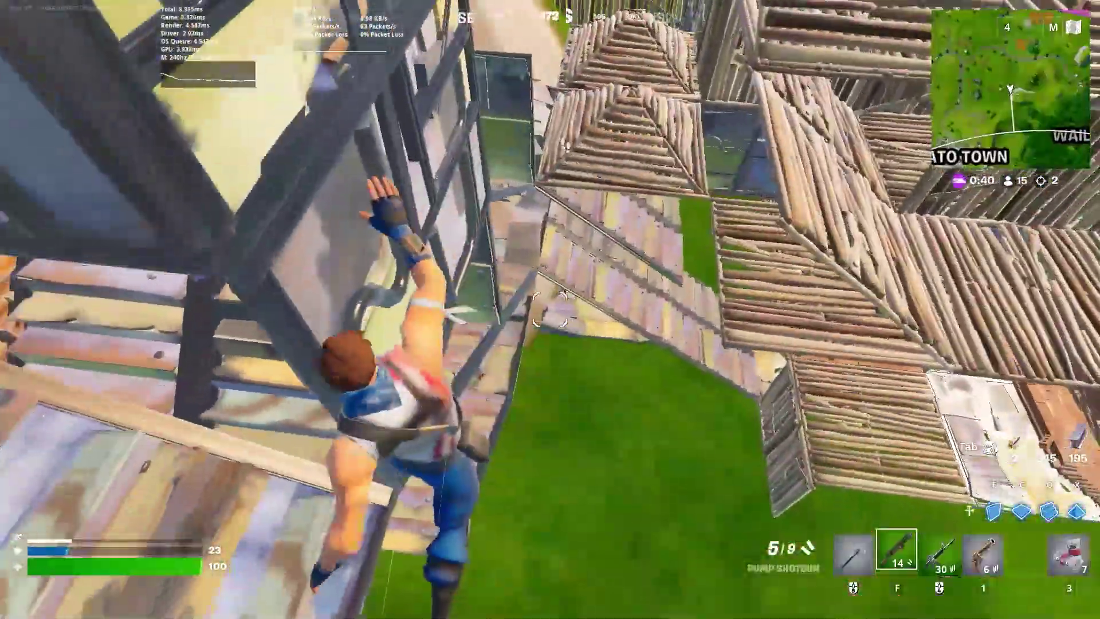
key(c)
click(550, 309)
key(f)
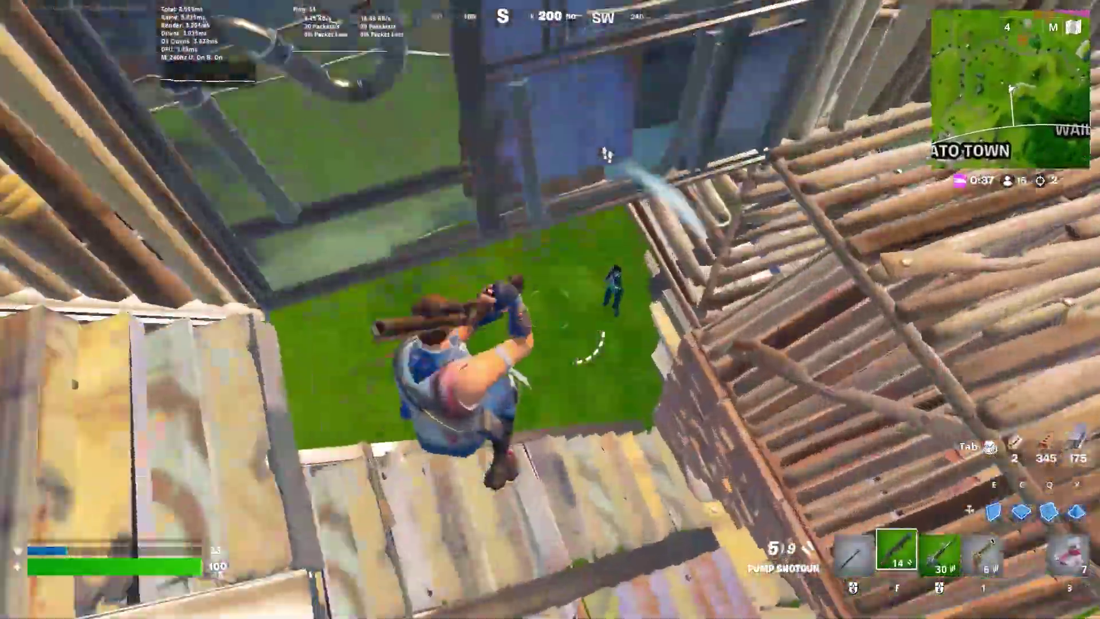
click(551, 310)
key(c)
click(550, 310)
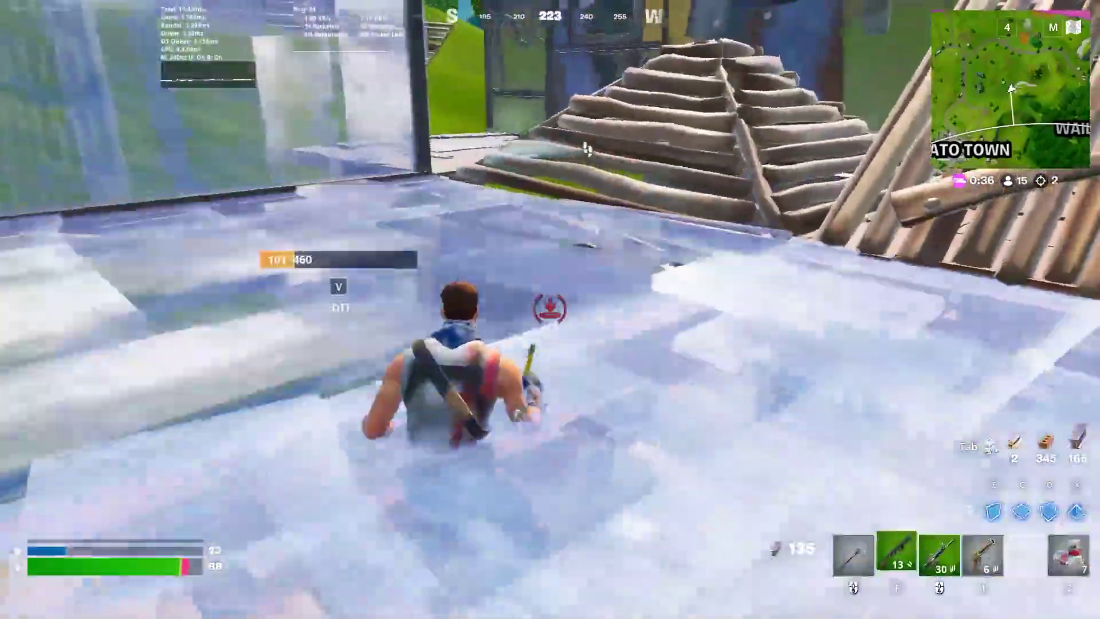
key(f)
click(550, 309)
key(c)
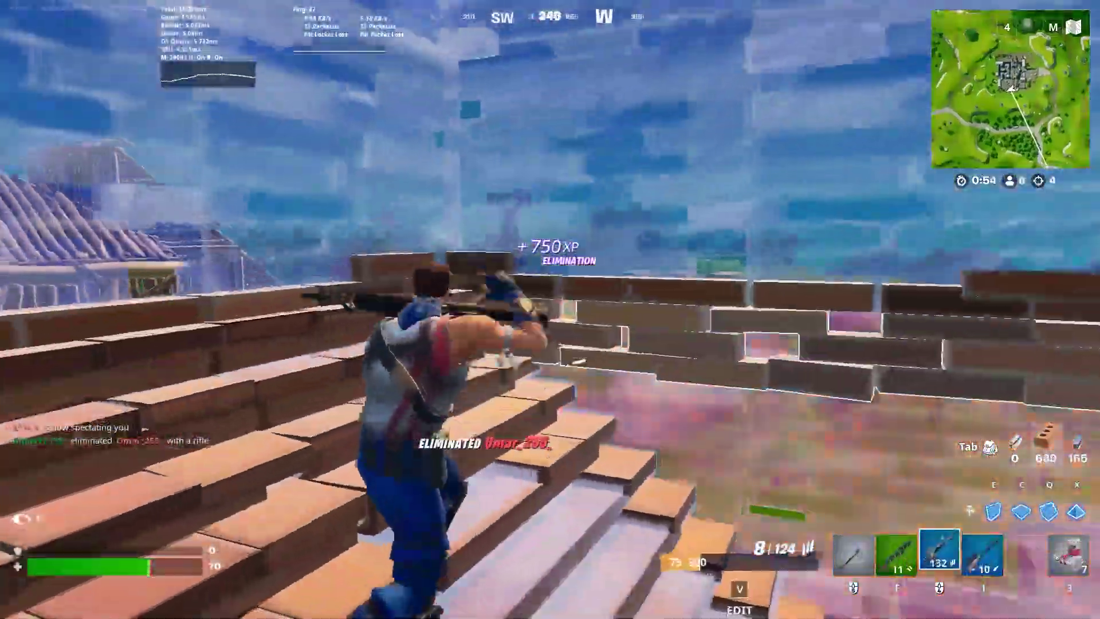
key(r)
key(d)
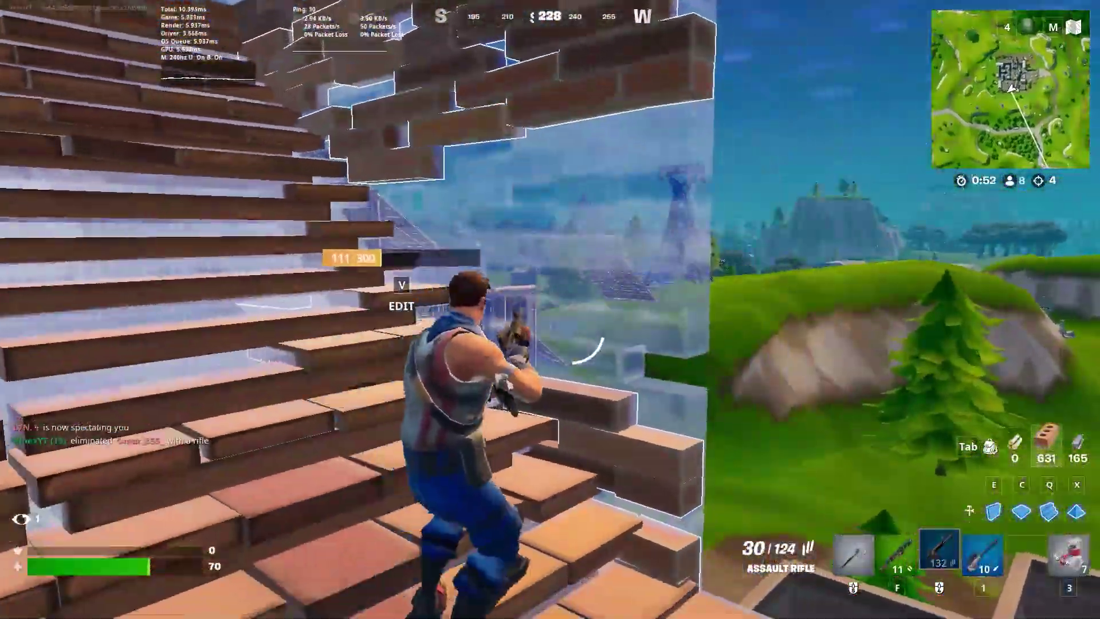
key(1)
right_click(550, 310)
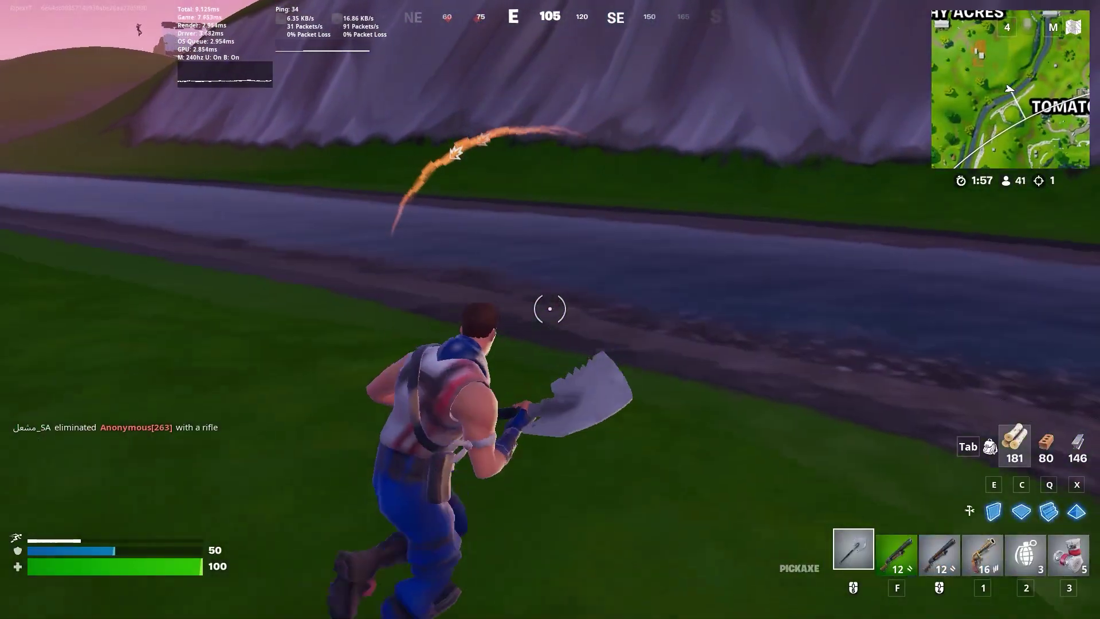
key(1)
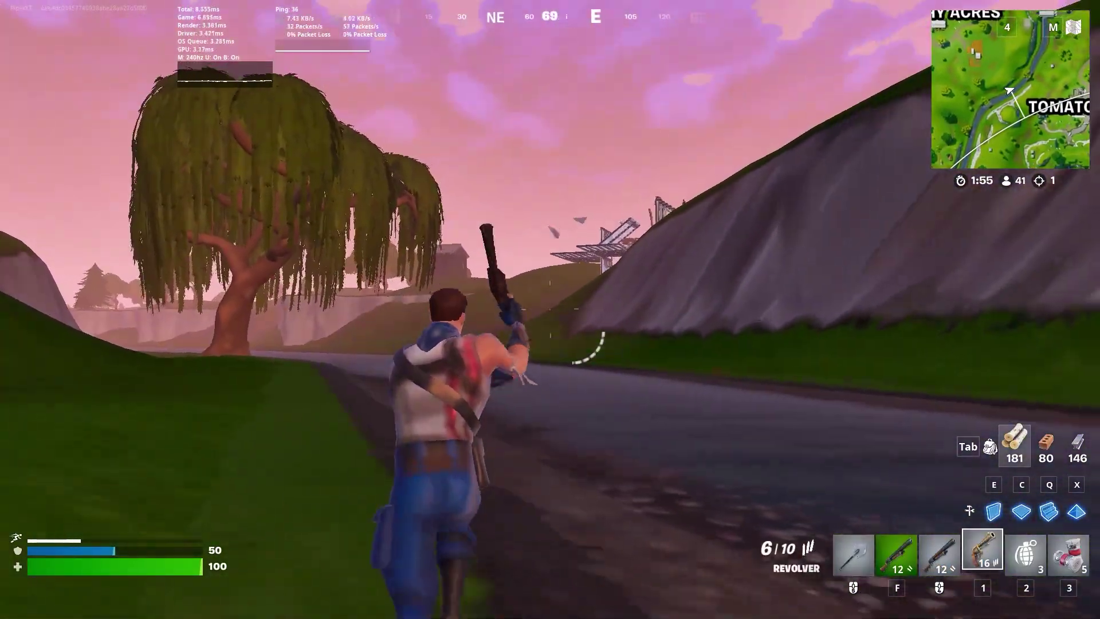
right_click(550, 310)
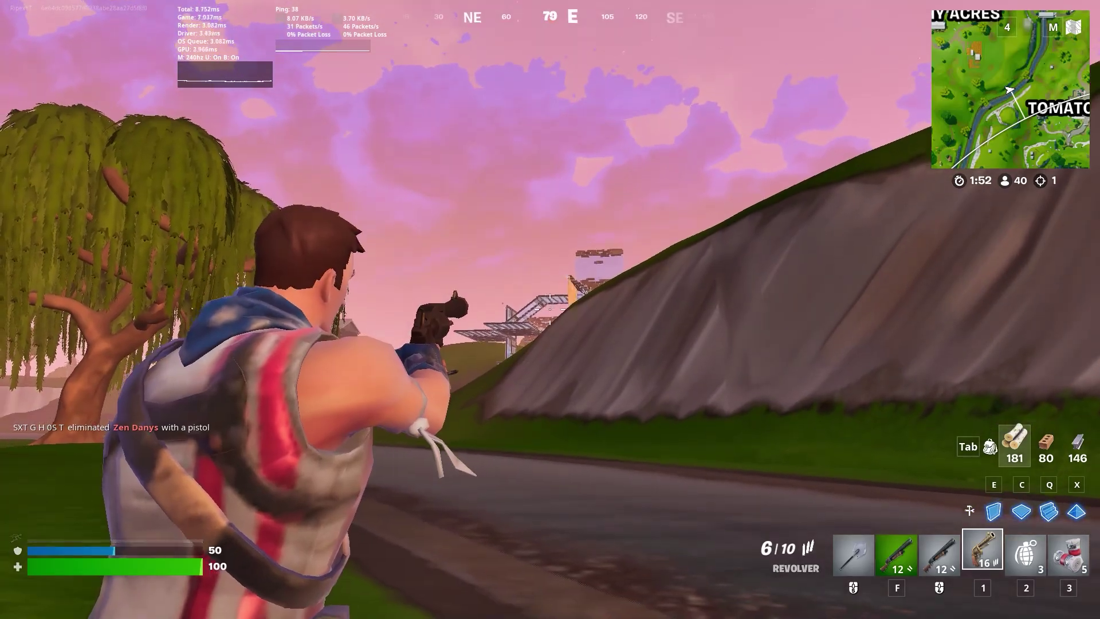
right_click(551, 310)
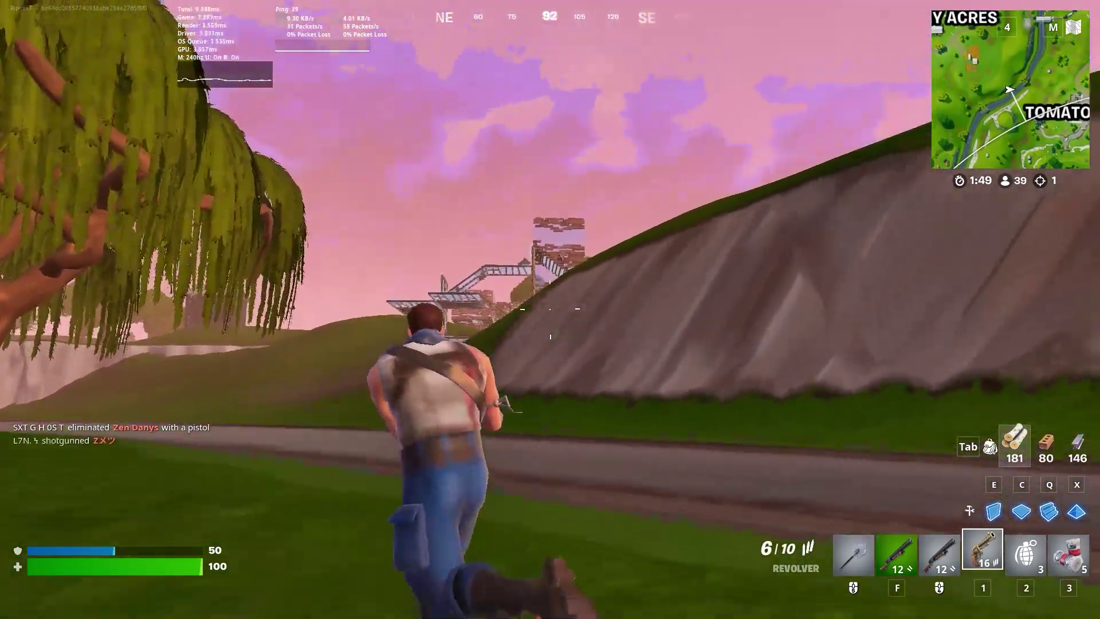
right_click(550, 310)
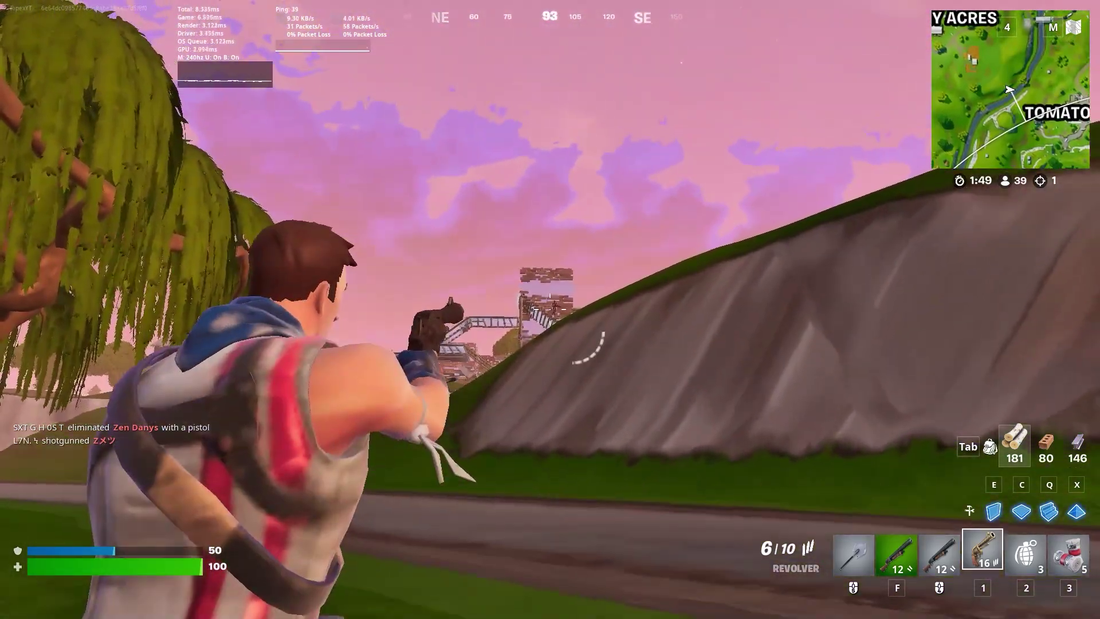
right_click(550, 309)
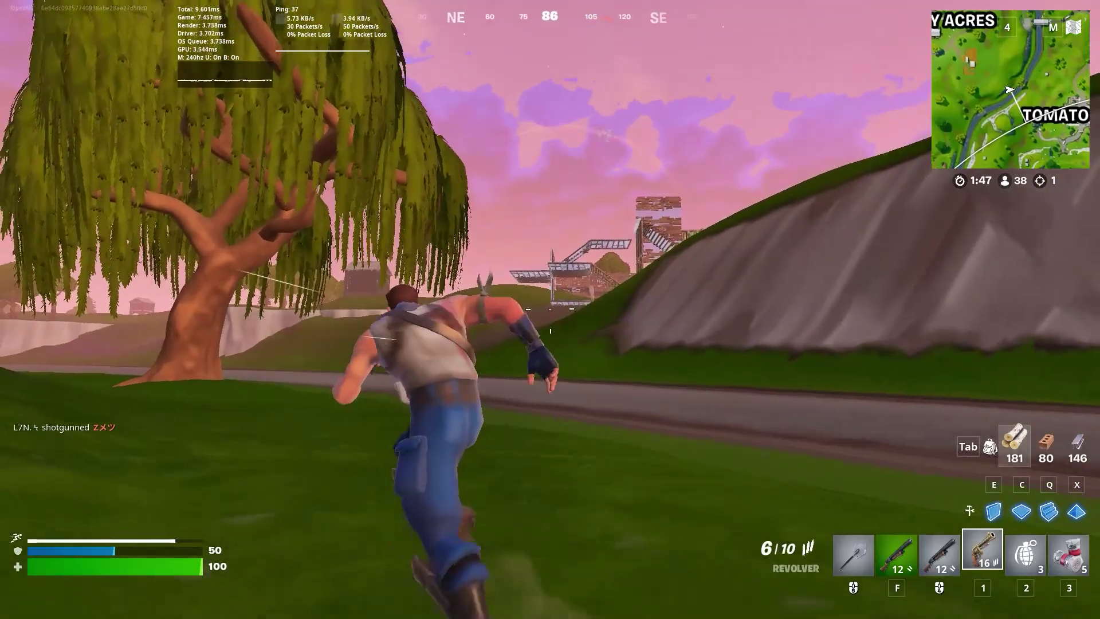
right_click(550, 309)
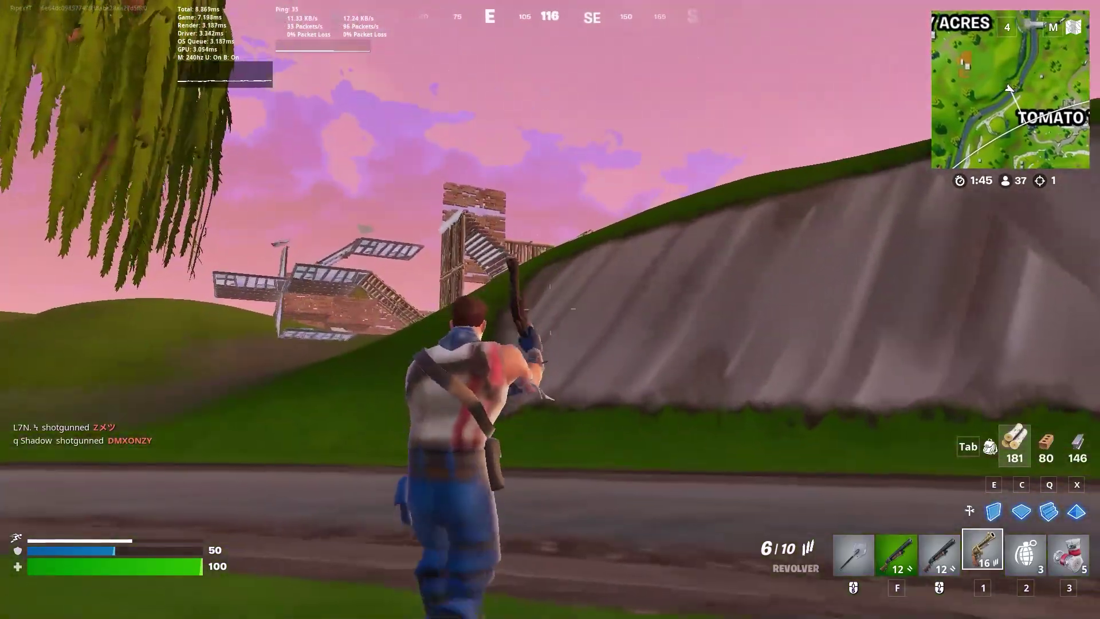
right_click(550, 310)
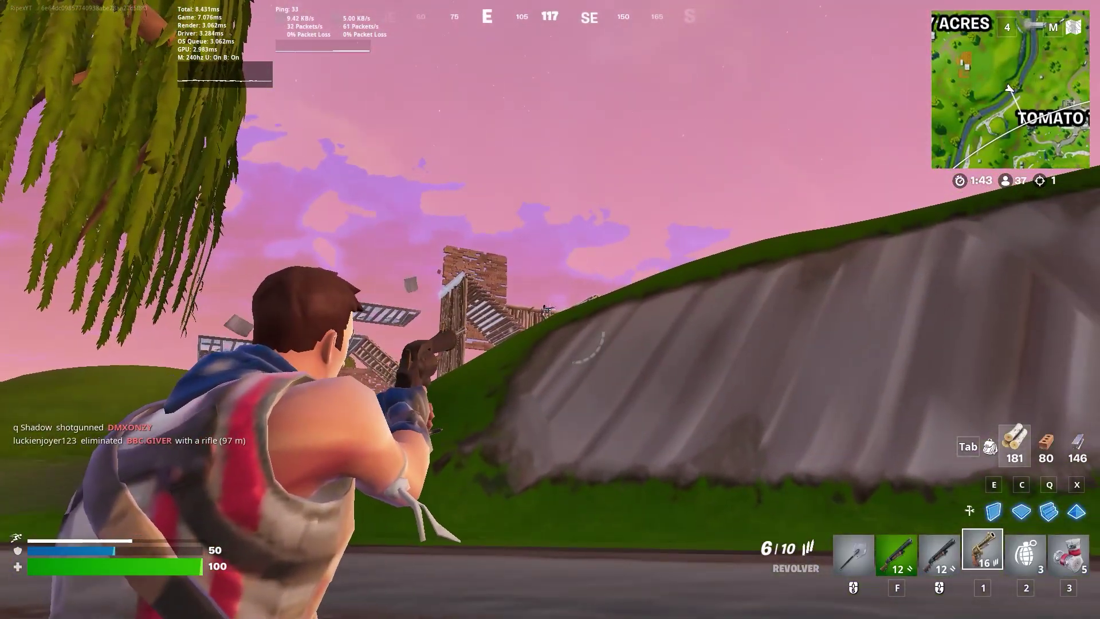
click(551, 310)
key(f)
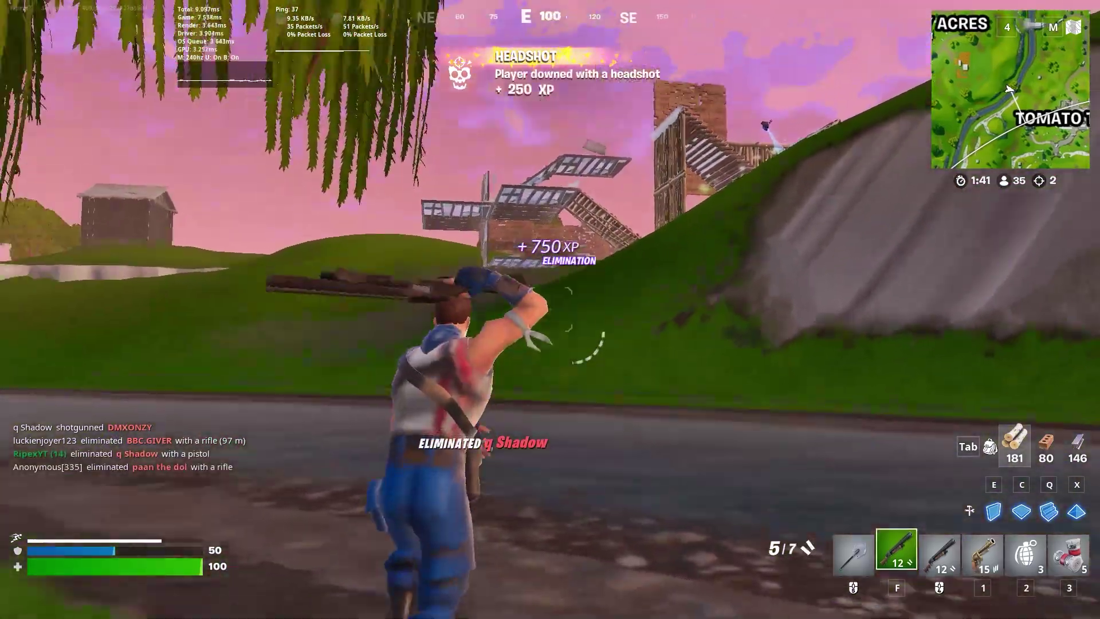
key(5)
key(shift)
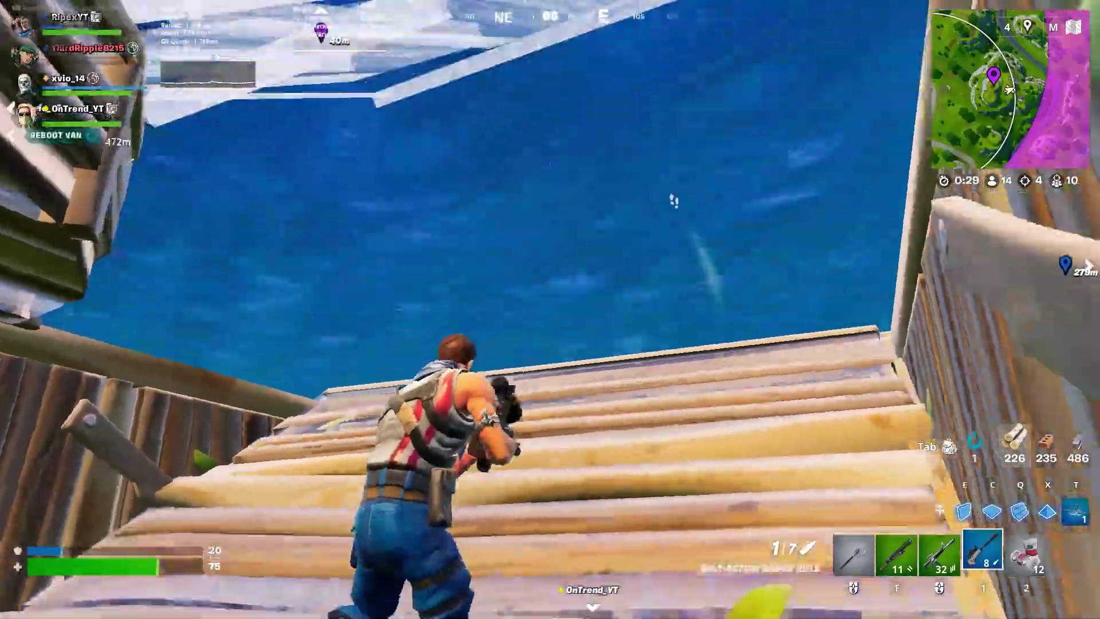
key(q)
key(1)
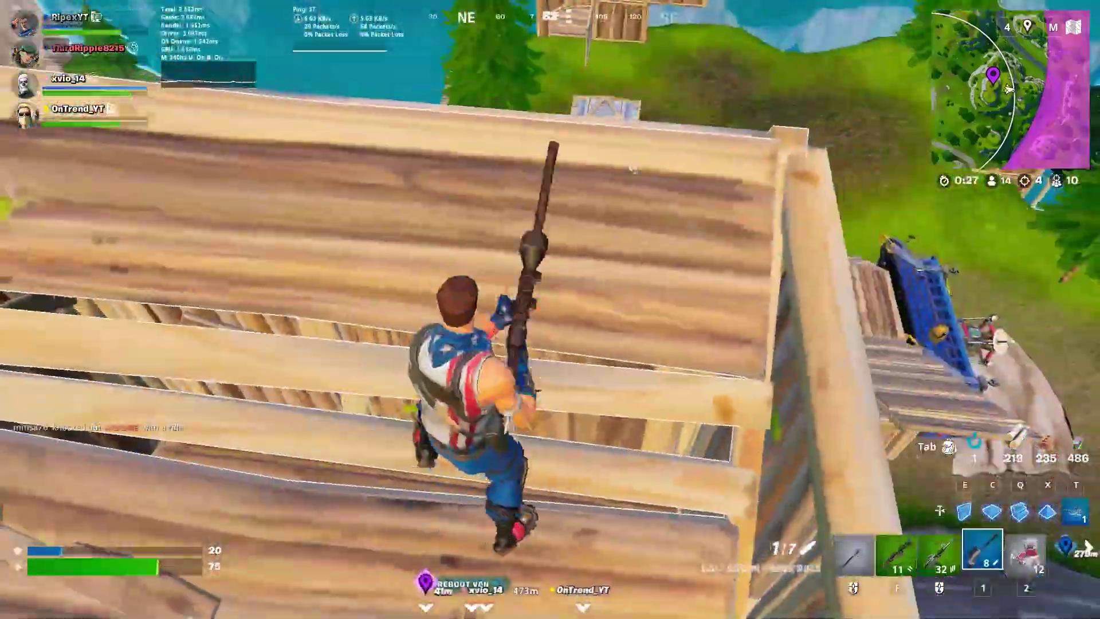
key(q)
key(f)
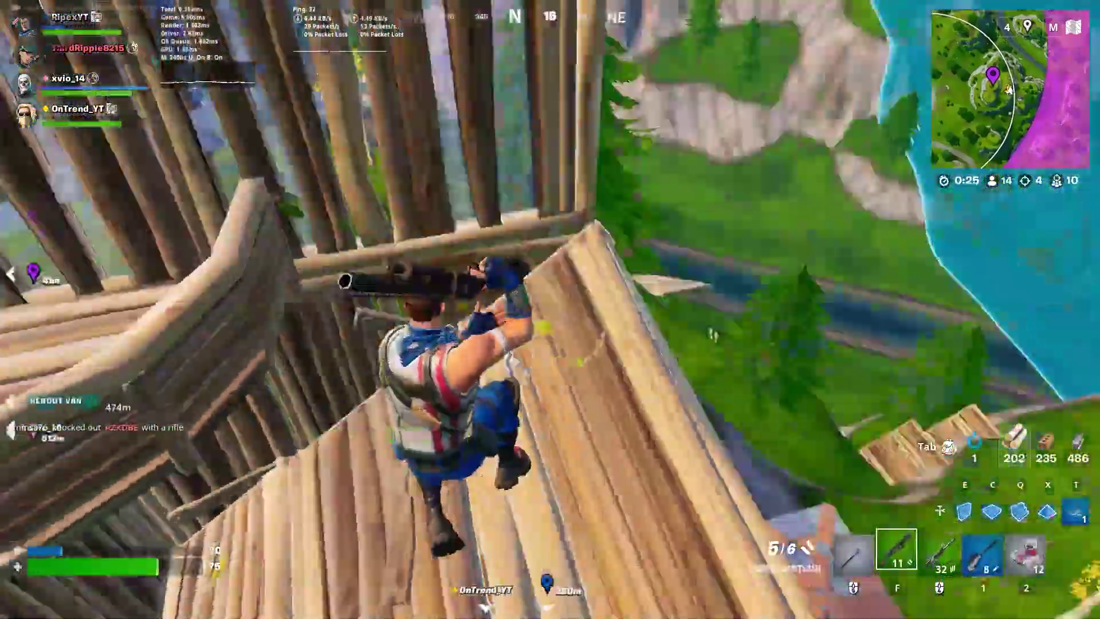
key(1)
key(1)
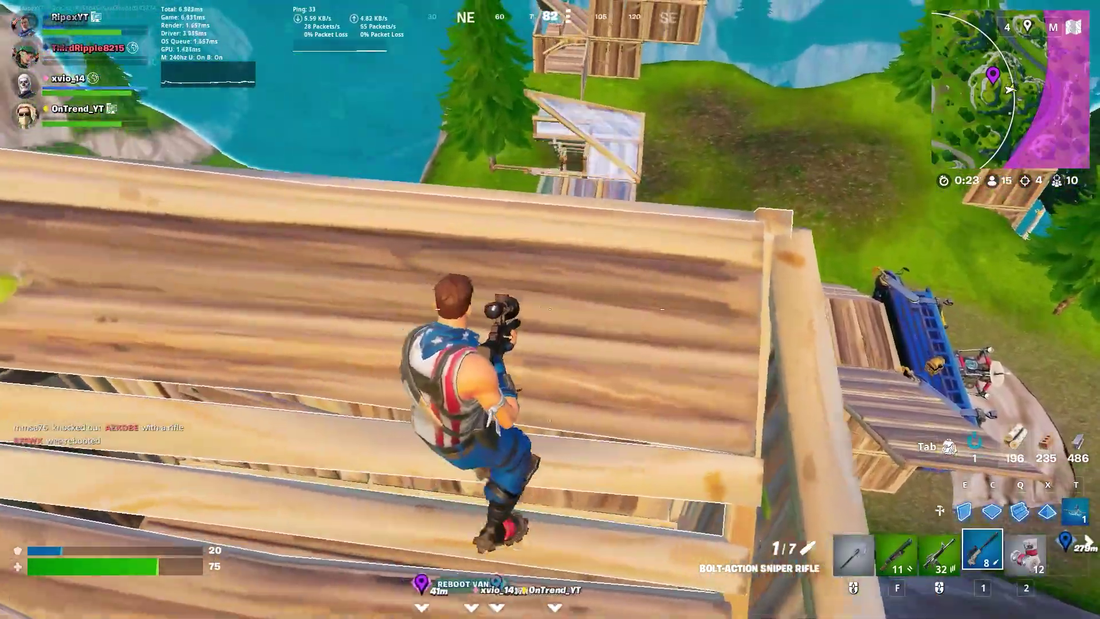
right_click(550, 310)
click(550, 310)
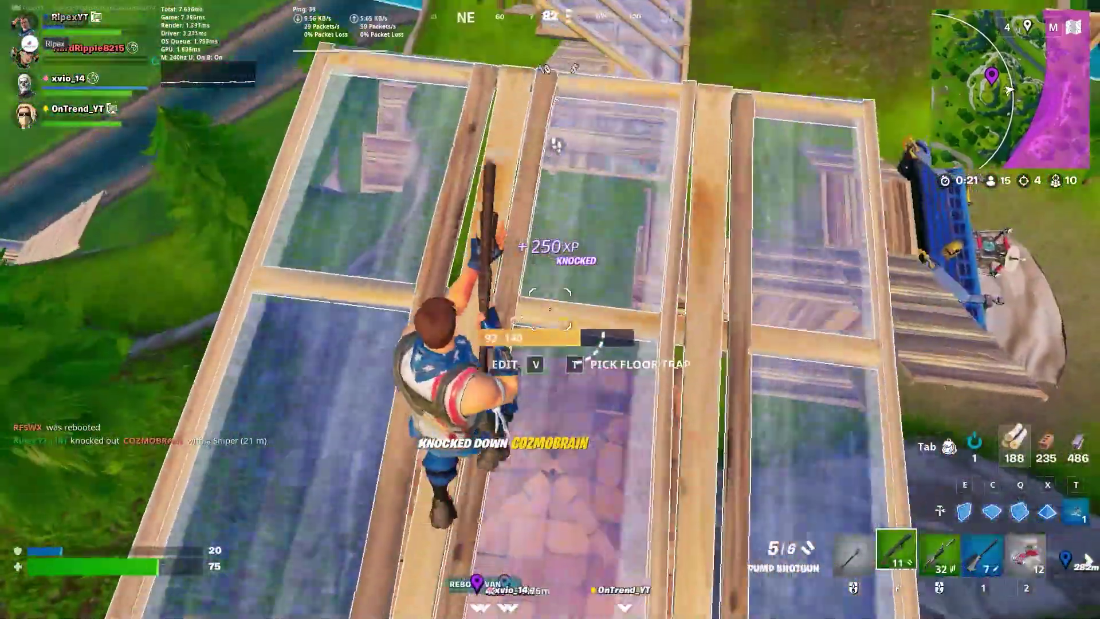
key(q)
click(550, 310)
key(1)
key(r)
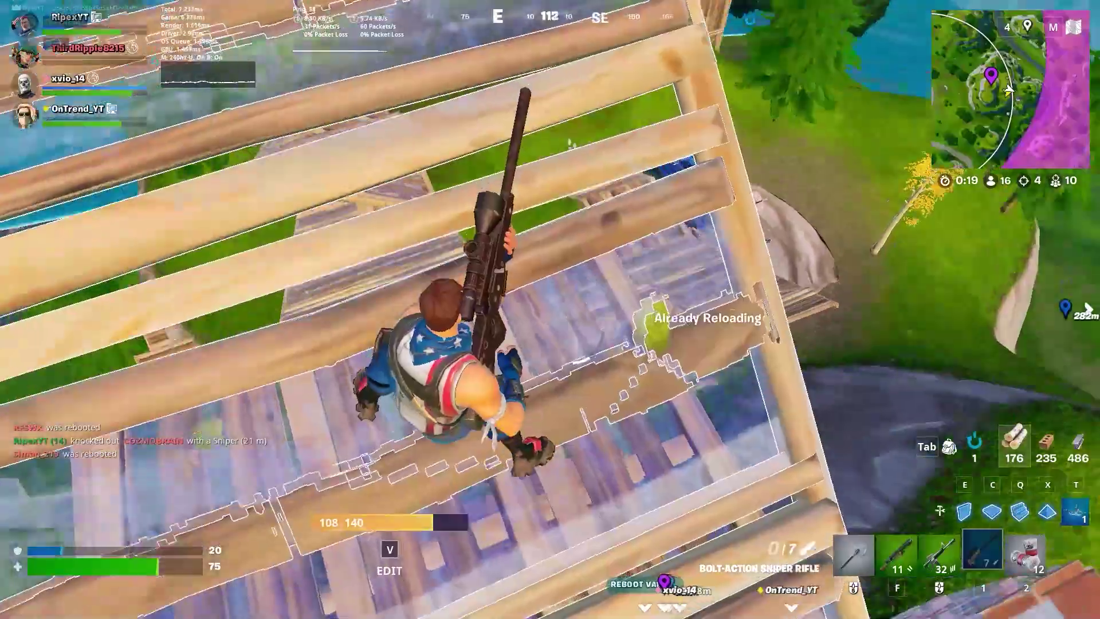
key(c)
click(550, 310)
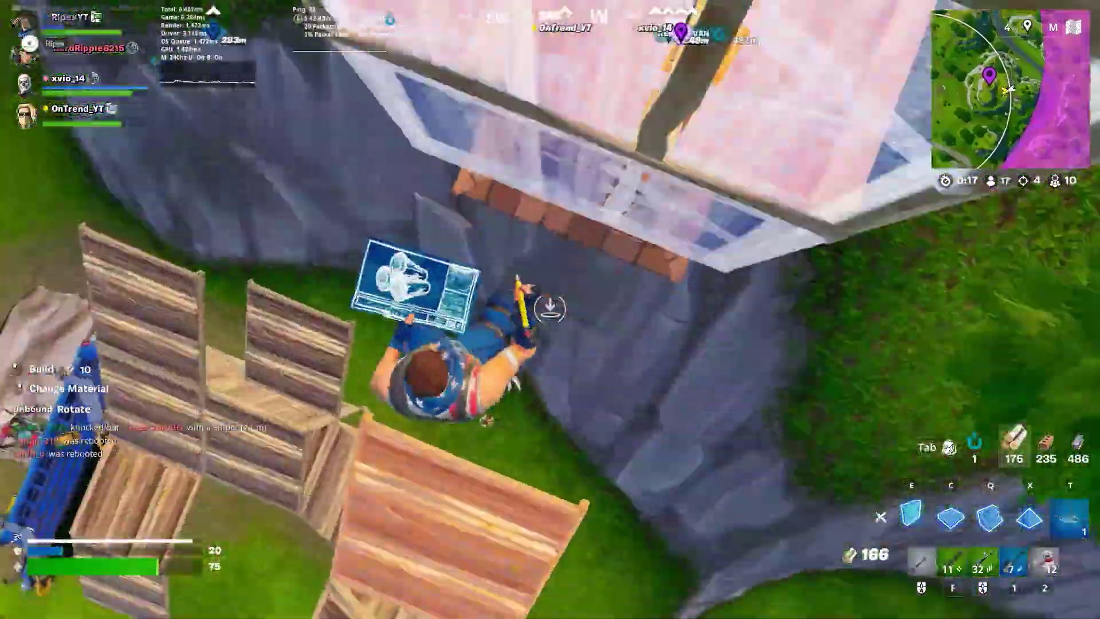
click(550, 309)
key(f)
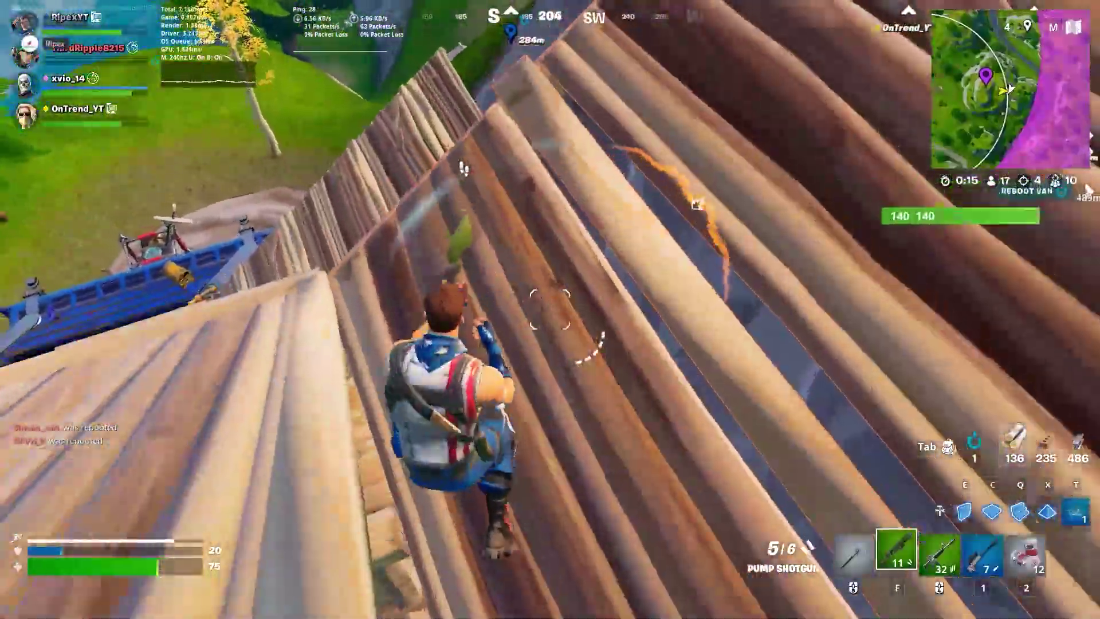
key(c)
click(550, 310)
key(f)
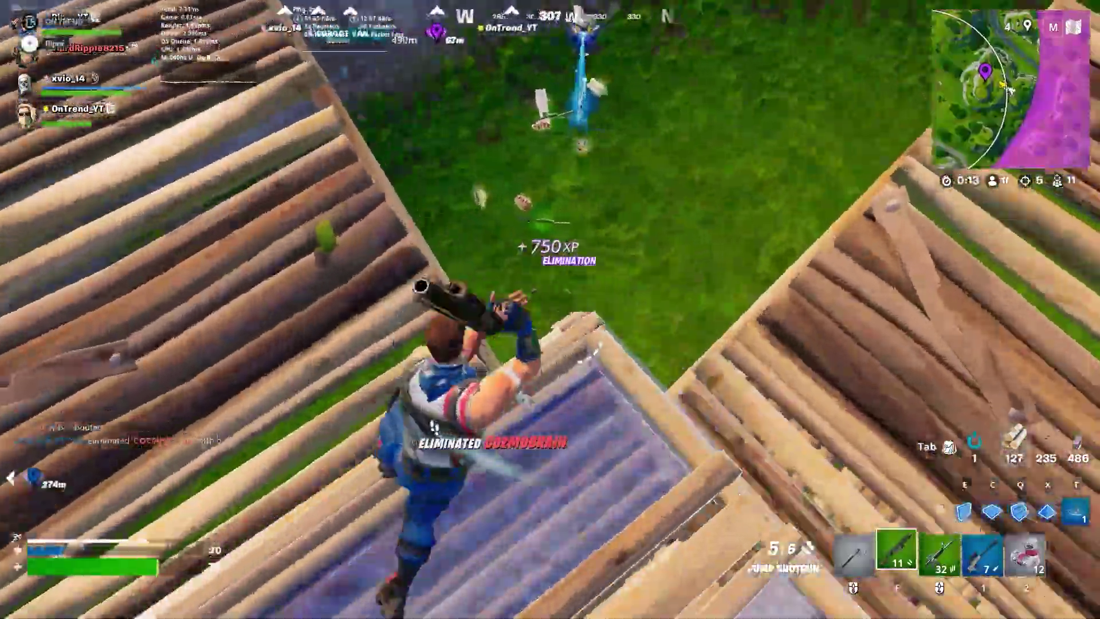
key(w)
key(shift)
key(w)
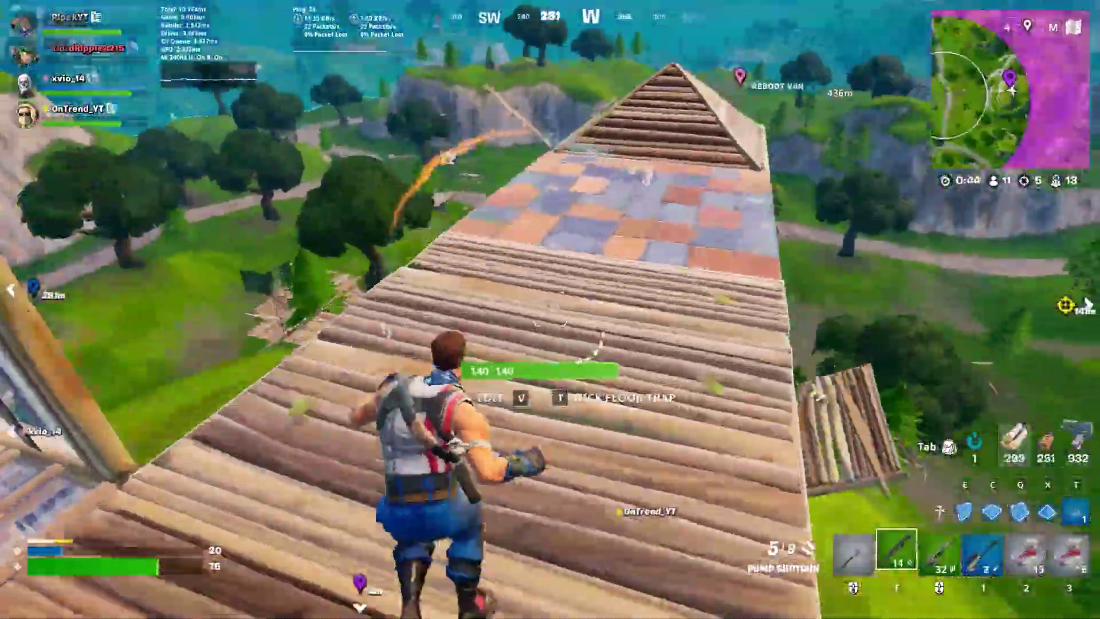
key(w)
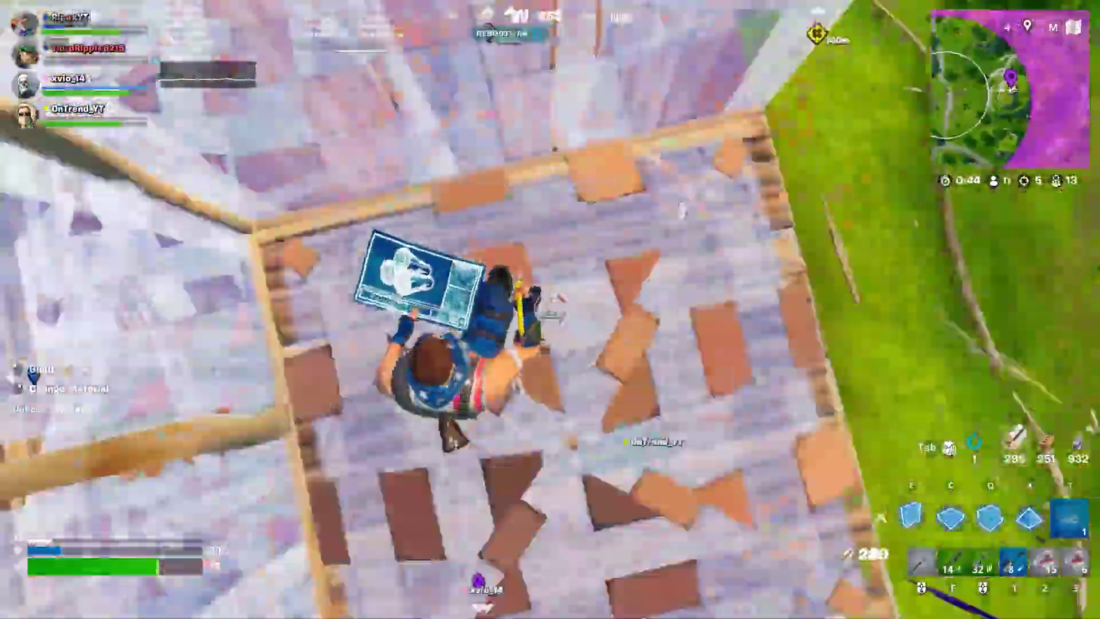
key(w)
key(shift)
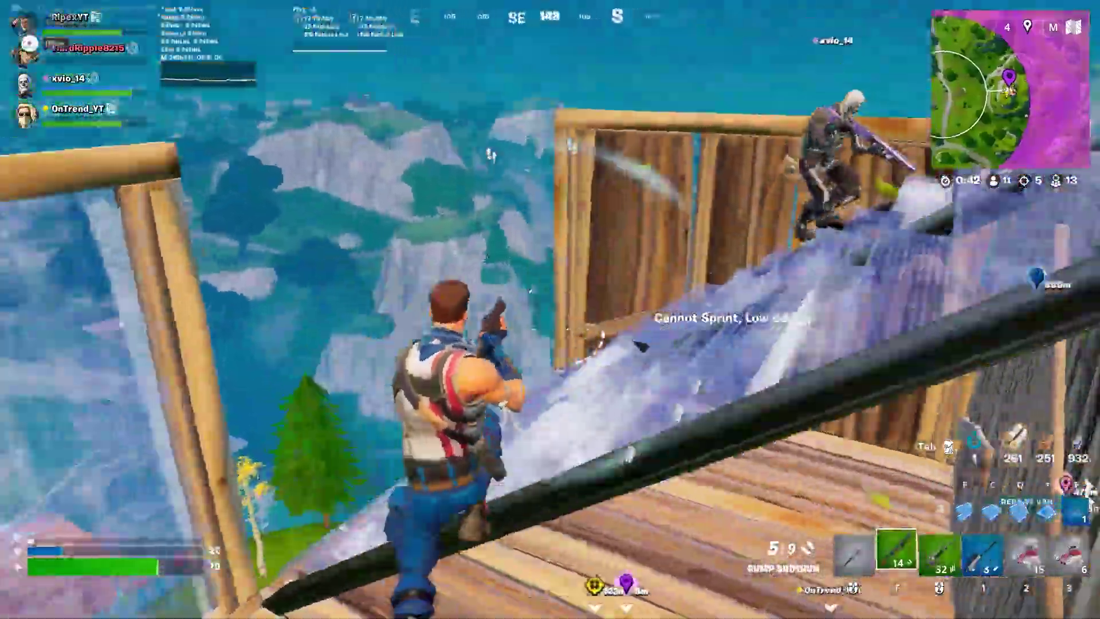
key(1)
key(w)
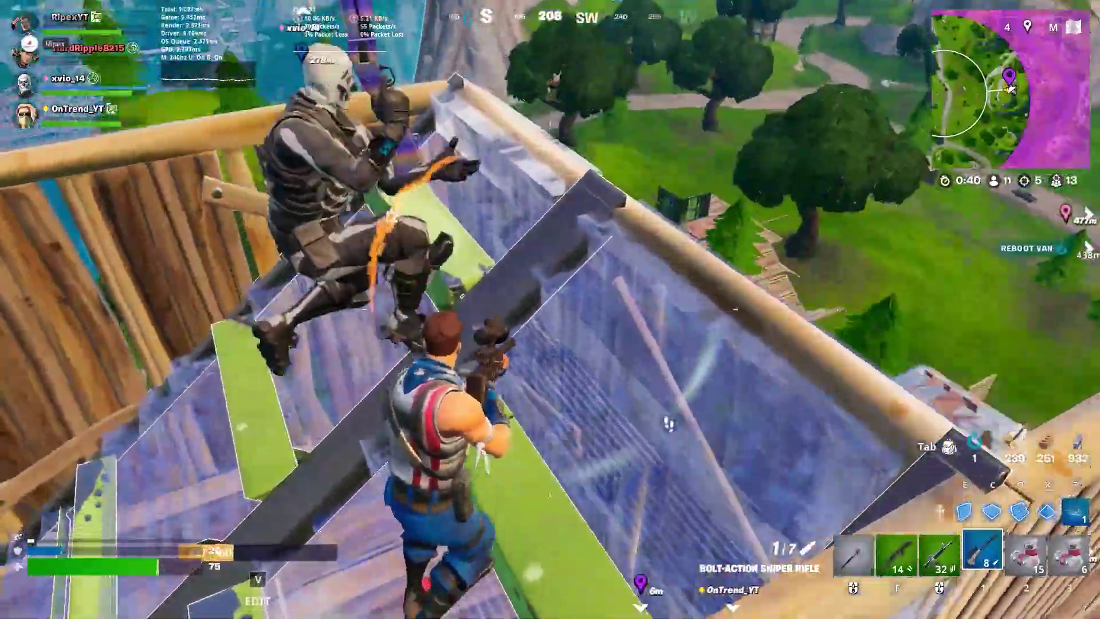
key(q)
click(550, 310)
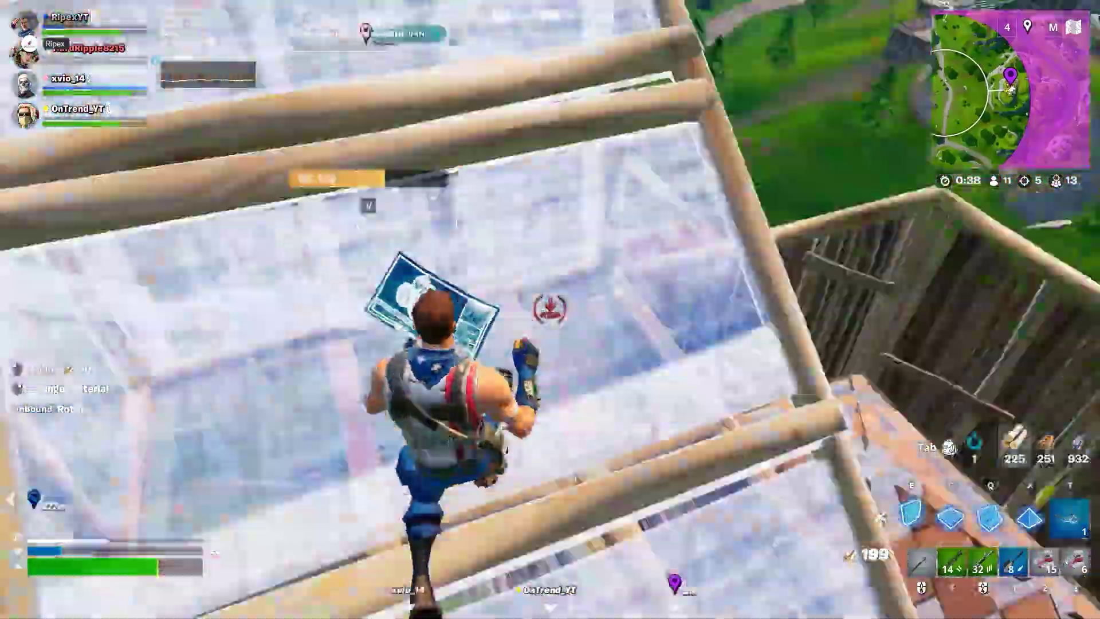
key(1)
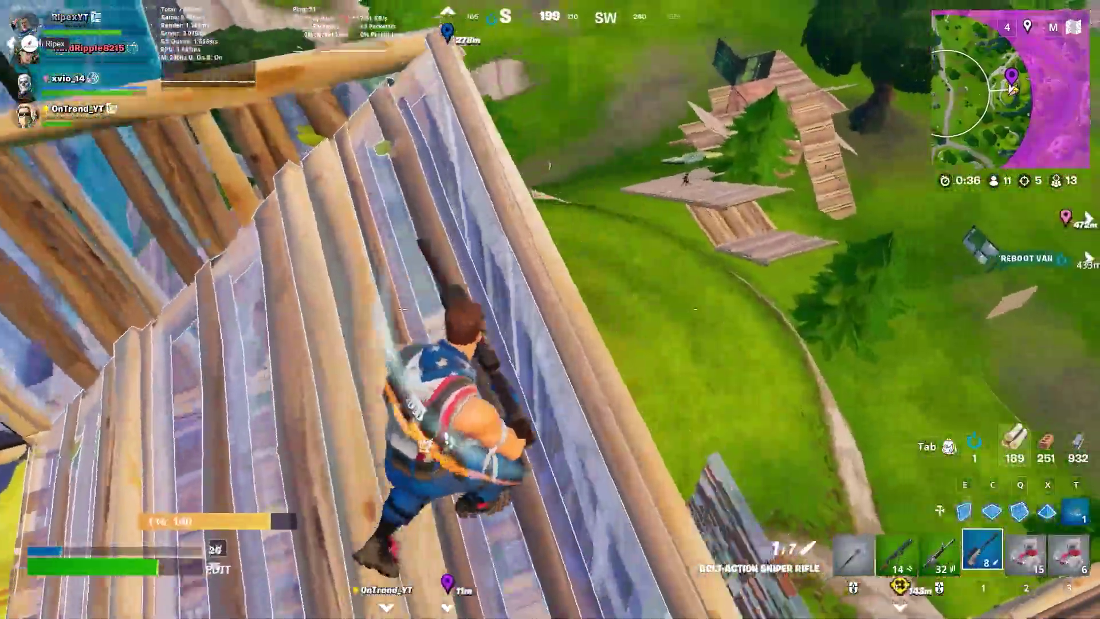
right_click(550, 309)
click(551, 310)
key(r)
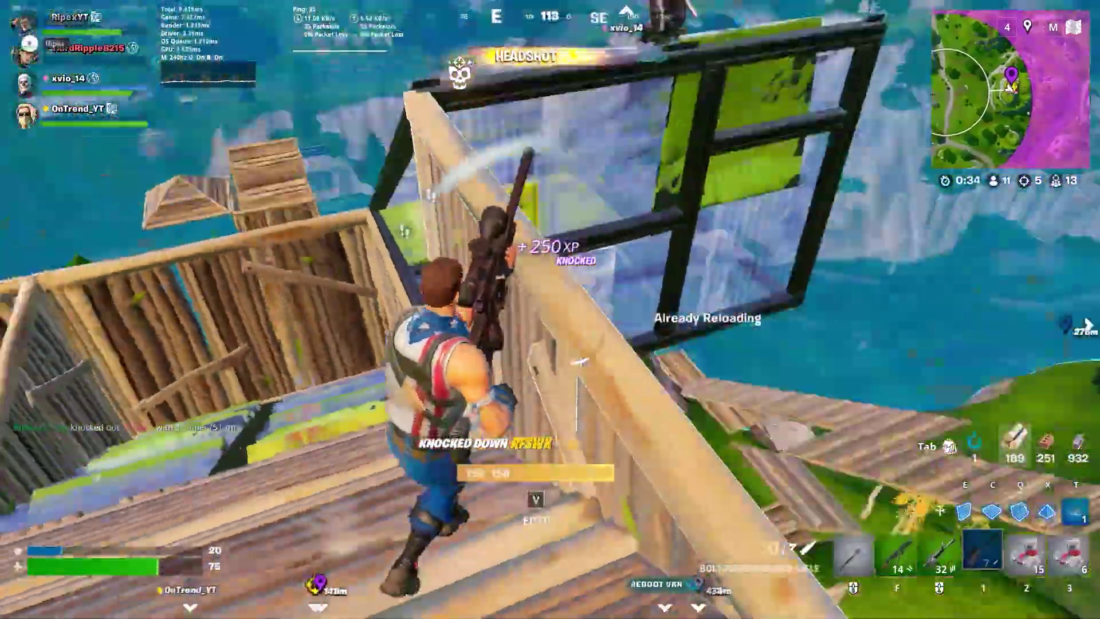
key(space)
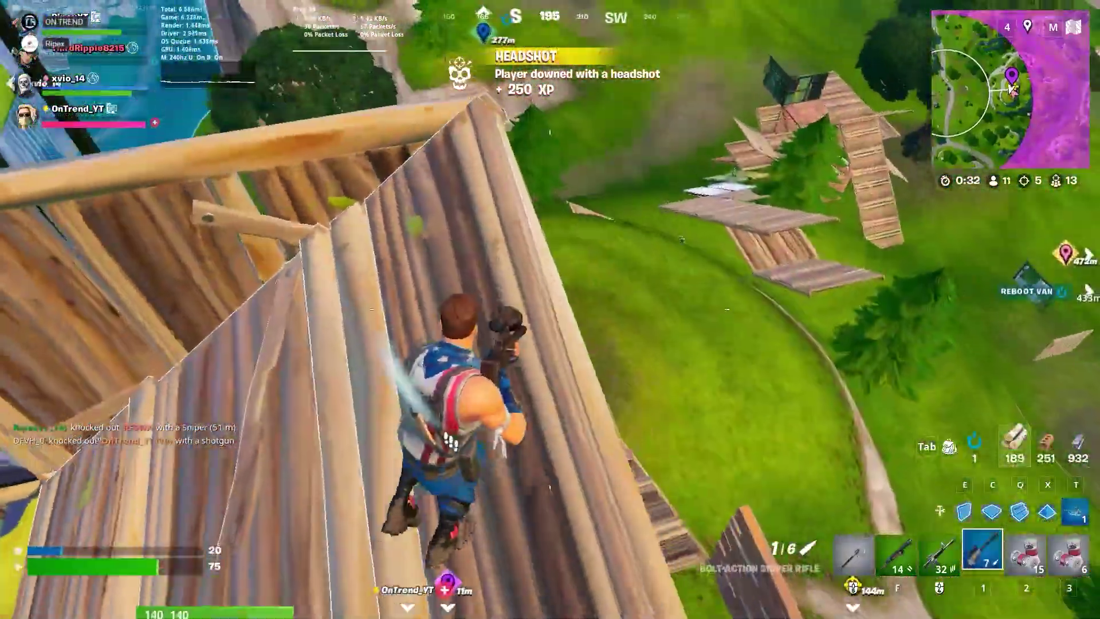